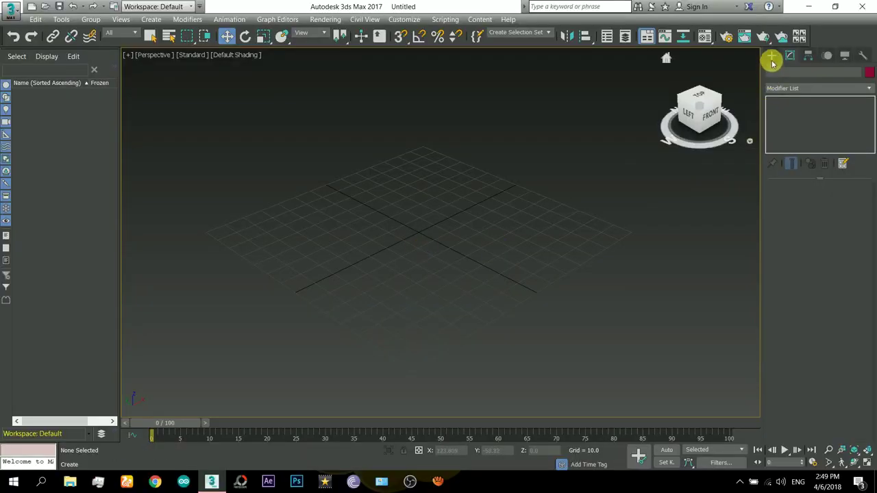
Create a standard plane about 152 by 154 units covering the home grid in the perspective view
{"action": "left_click", "coordinate": [770, 60]}
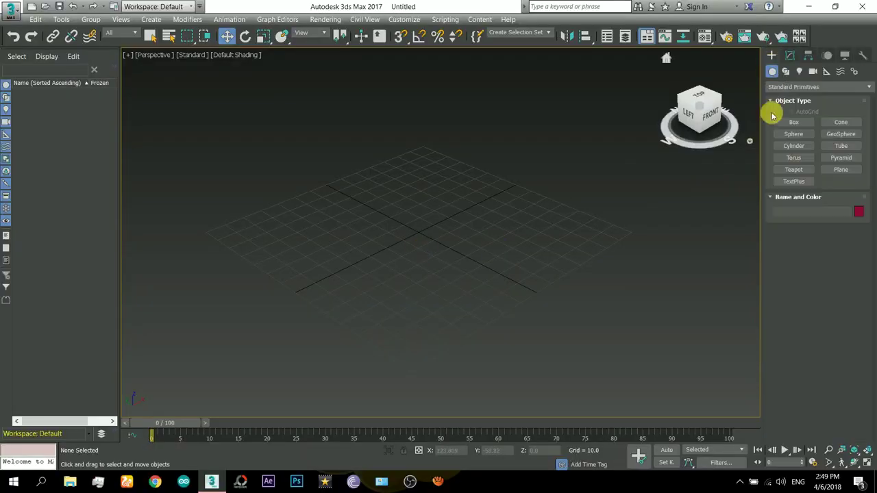
{"action": "left_click", "coordinate": [832, 169]}
{"action": "left_click_drag", "start_coordinate": [424, 151], "coordinate": [398, 399]}
{"action": "key", "text": "w"}
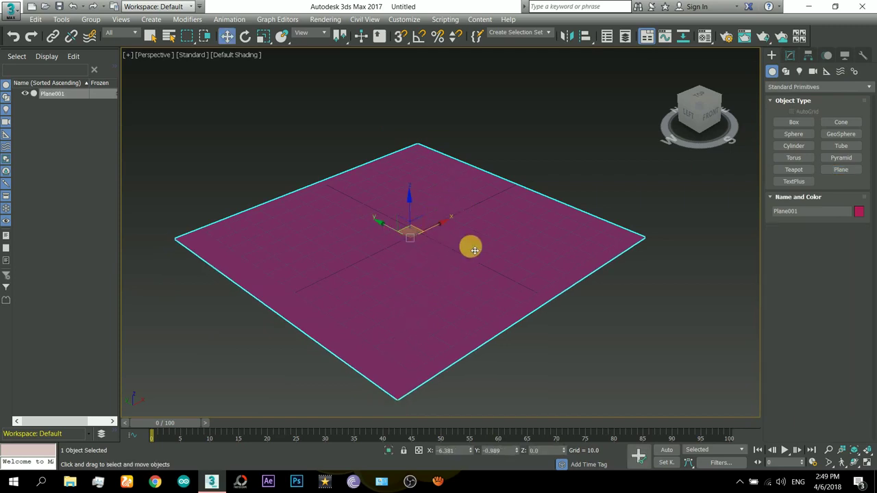
Open the Material Editor and assign the first sample material, 01 - Default, to the plane
{"action": "key", "text": "m"}
{"action": "middle_click_drag", "start_coordinate": [432, 186], "coordinate": [517, 181]}
{"action": "left_click", "coordinate": [120, 274]}
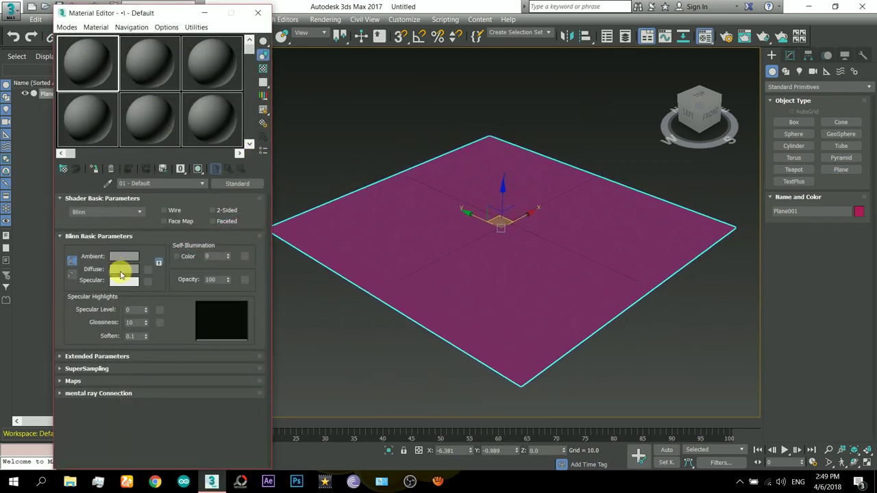
{"action": "left_click", "coordinate": [95, 170]}
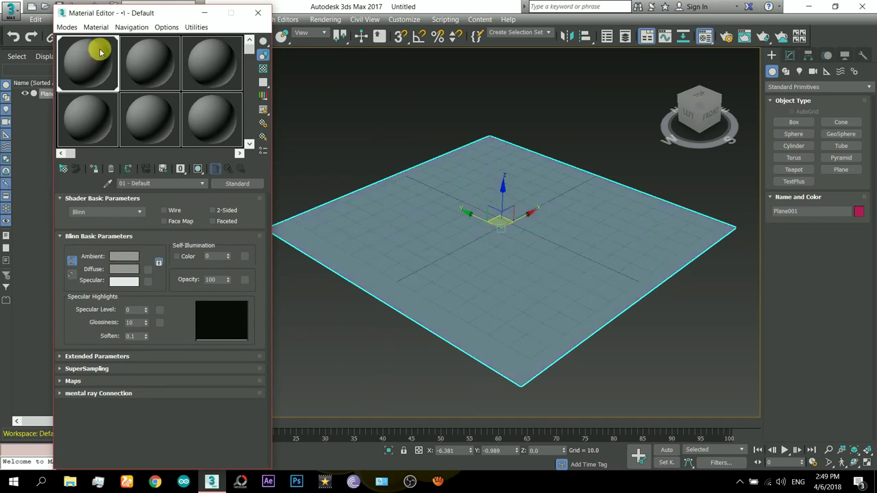
Change the 01 - Default material's type from Standard to Raytrace
{"action": "left_click", "coordinate": [237, 184]}
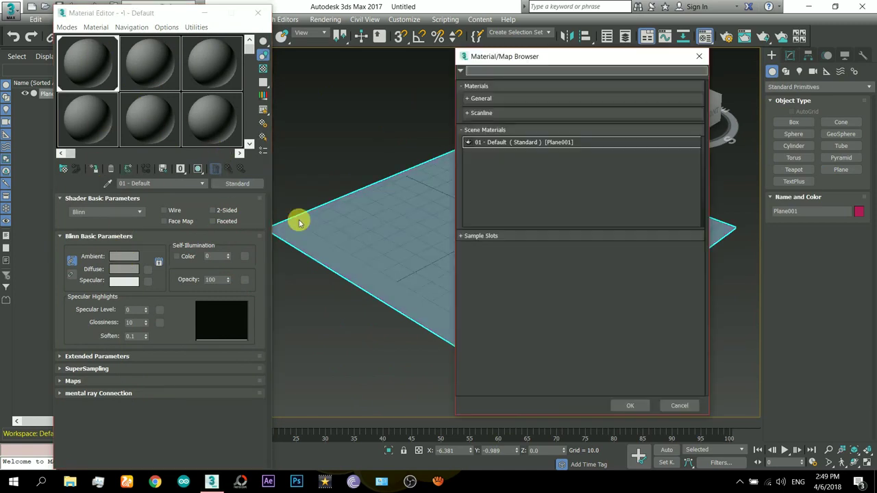
{"action": "left_click", "coordinate": [475, 99]}
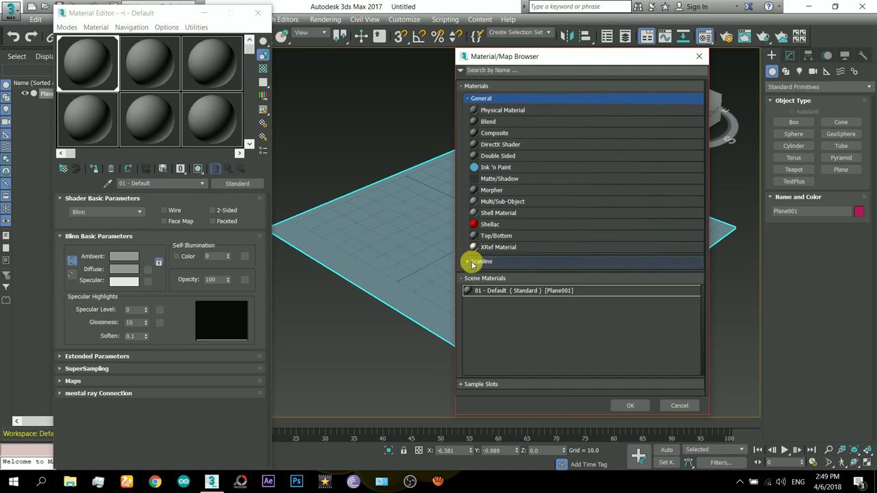
{"action": "left_click", "coordinate": [471, 261]}
{"action": "double_click", "coordinate": [487, 299]}
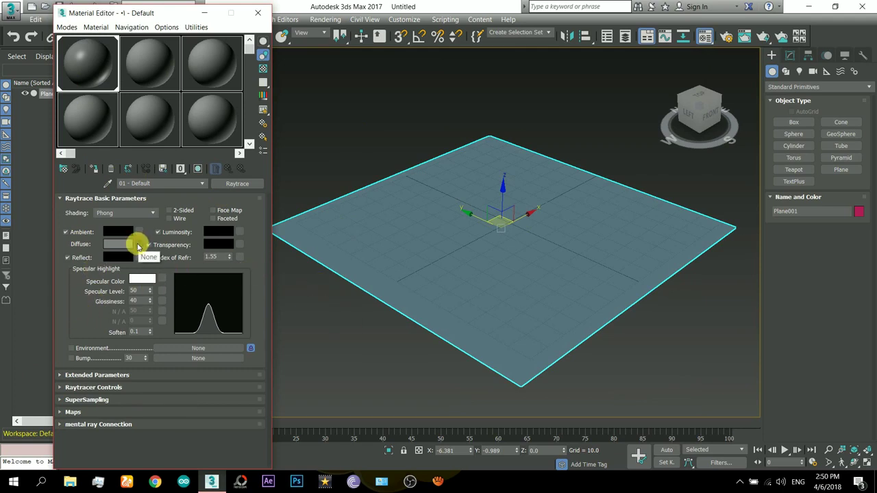
Load the desktop image Asphalt-Mixing-Plant-1024x682 as a Bitmap map for the material's diffuse color
{"action": "left_click", "coordinate": [138, 245]}
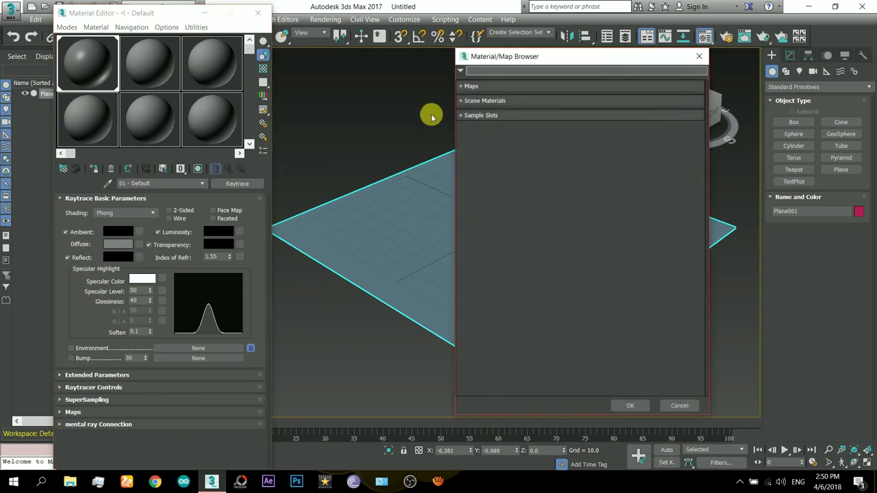
{"action": "left_click", "coordinate": [466, 87]}
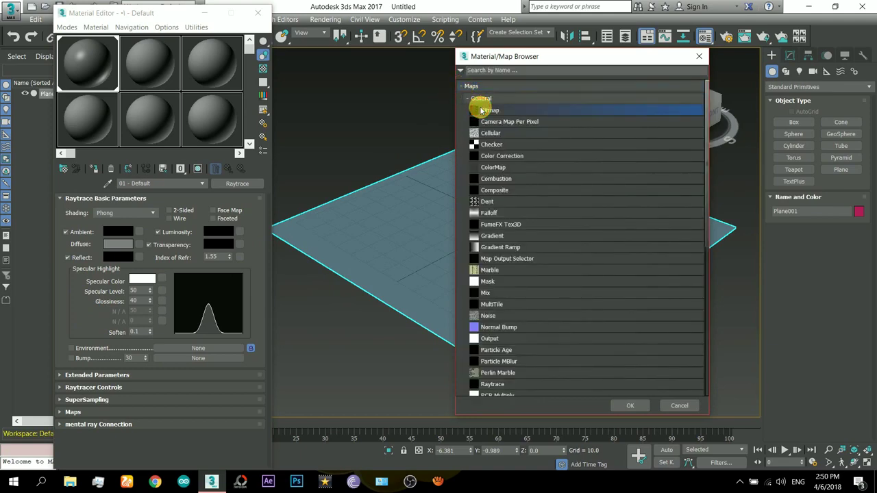
{"action": "double_click", "coordinate": [488, 110]}
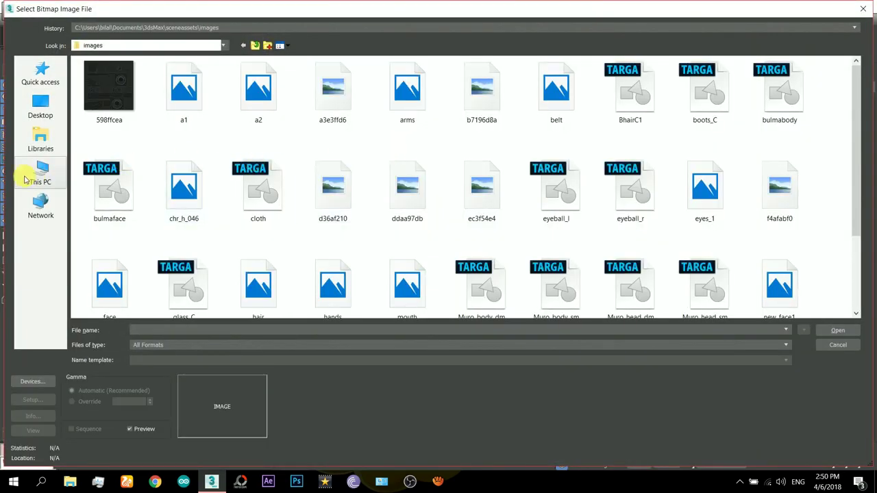
{"action": "left_click", "coordinate": [51, 110]}
{"action": "left_click", "coordinate": [774, 103]}
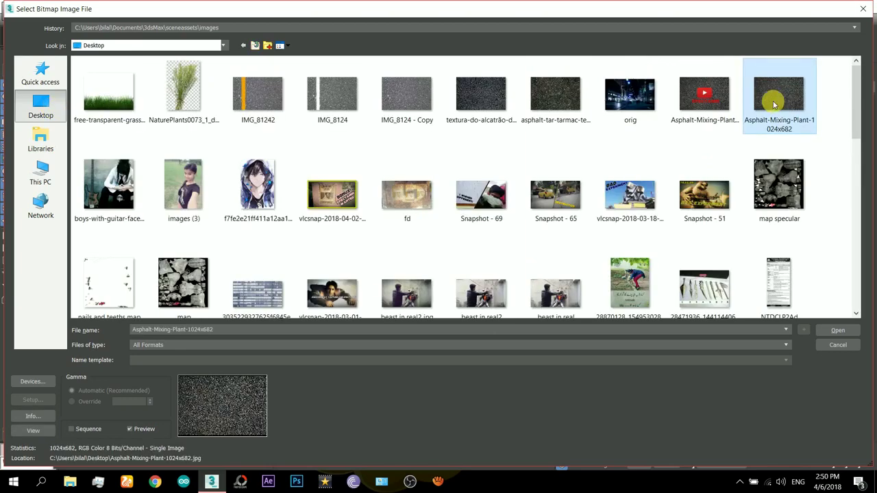
{"action": "double_click", "coordinate": [774, 101]}
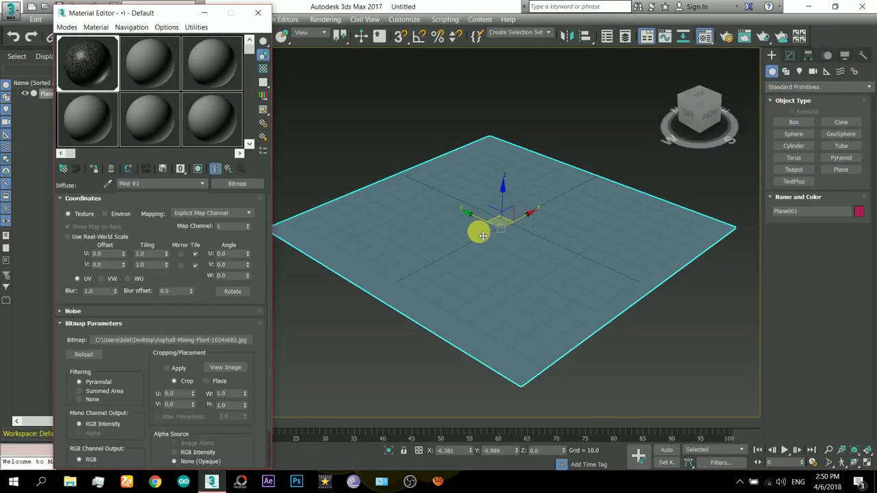
Show the asphalt texture on the plane in the viewport and inspect it up close
{"action": "left_click", "coordinate": [198, 169]}
{"action": "middle_click_drag", "start_coordinate": [556, 250], "coordinate": [543, 252]}
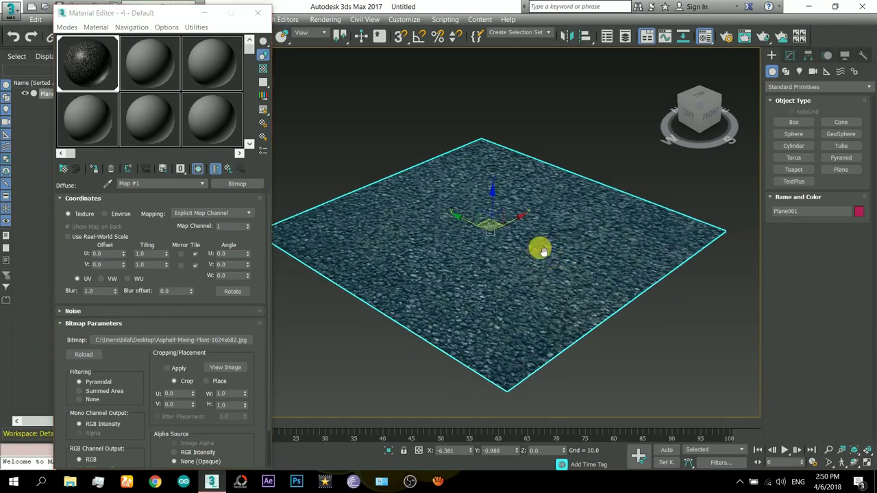
{"action": "left_click", "coordinate": [854, 461]}
{"action": "mouse_move", "coordinate": [507, 250]}
{"action": "left_mouse_down"}
{"action": "mouse_move", "coordinate": [480, 264]}
{"action": "mouse_move", "coordinate": [473, 303]}
{"action": "mouse_move", "coordinate": [497, 249]}
{"action": "left_mouse_up"}
{"action": "scroll", "coordinate": [473, 262], "scroll_direction": "up", "scroll_amount": 5}
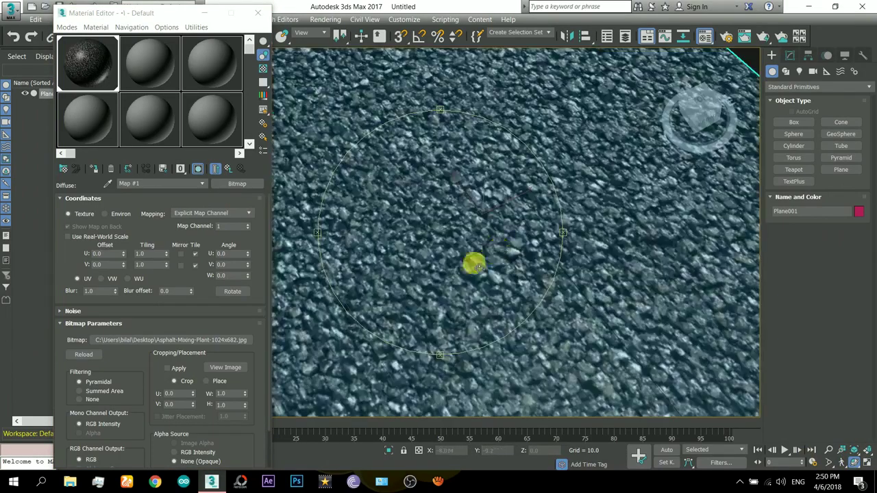
Set the plane's length to 682 and its width to 1024 to match the asphalt image's proportions
{"action": "left_click", "coordinate": [176, 342]}
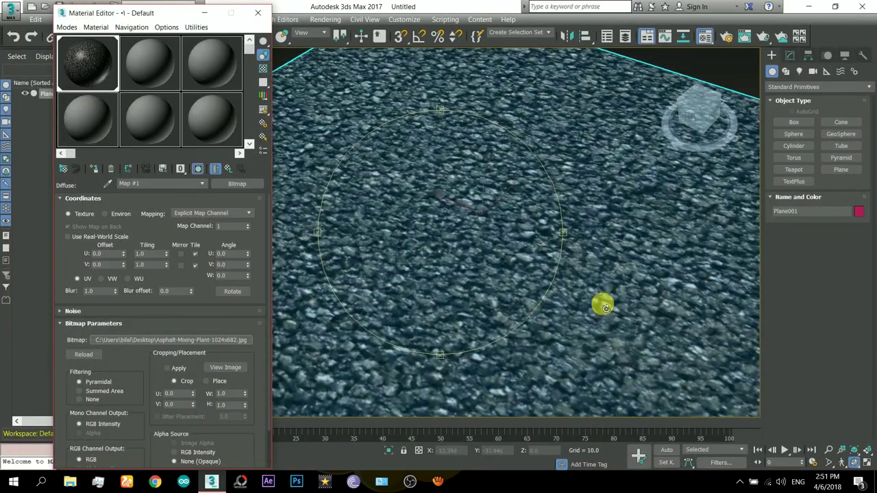
{"action": "scroll", "coordinate": [548, 305], "scroll_direction": "down", "scroll_amount": 5}
{"action": "middle_click_drag", "start_coordinate": [521, 303], "coordinate": [413, 298], "text": "alt"}
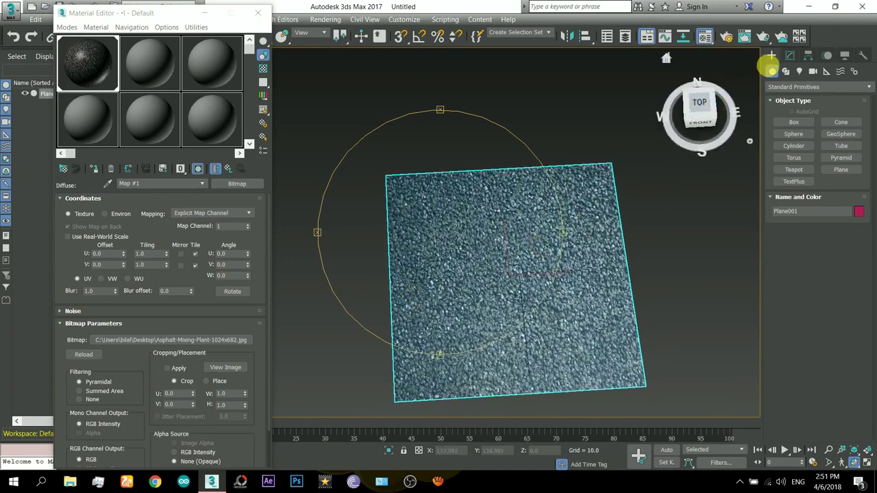
{"action": "left_click", "coordinate": [790, 55]}
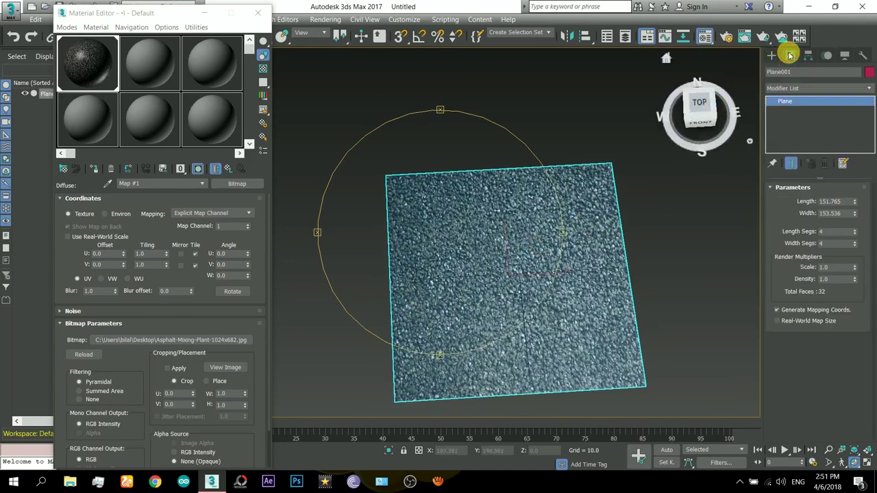
{"action": "left_click", "coordinate": [830, 213]}
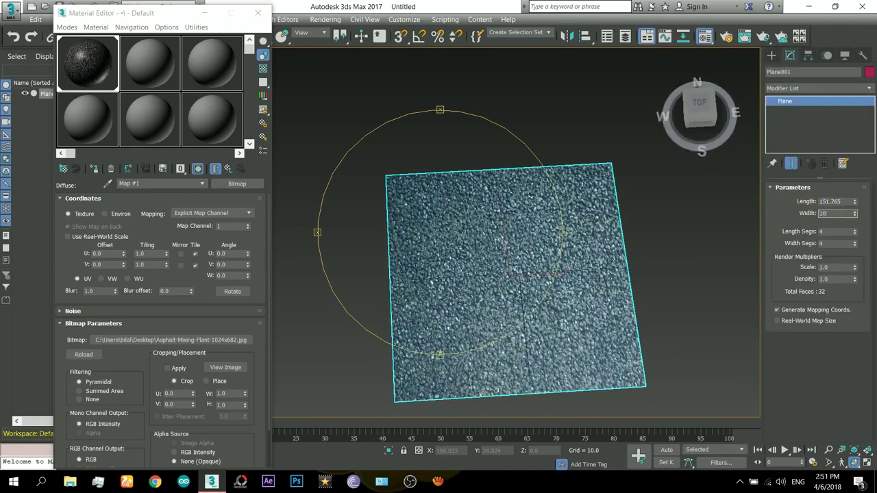
{"action": "left_click", "coordinate": [835, 202]}
{"action": "type", "text": "682"}
{"action": "key", "text": "Return"}
{"action": "scroll", "coordinate": [606, 235], "scroll_direction": "down", "scroll_amount": 5}
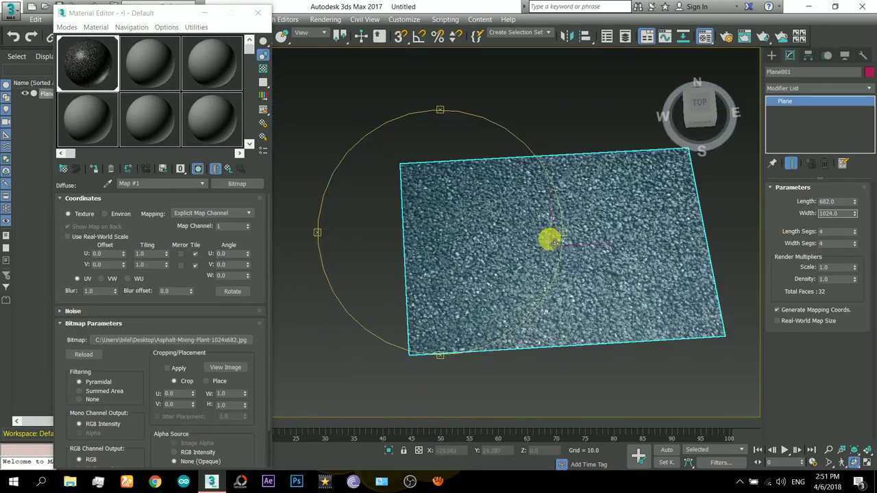
Return to the parent Raytrace material and add a Color Correction map to its Bump slot
{"action": "left_click_drag", "start_coordinate": [235, 16], "coordinate": [134, 41]}
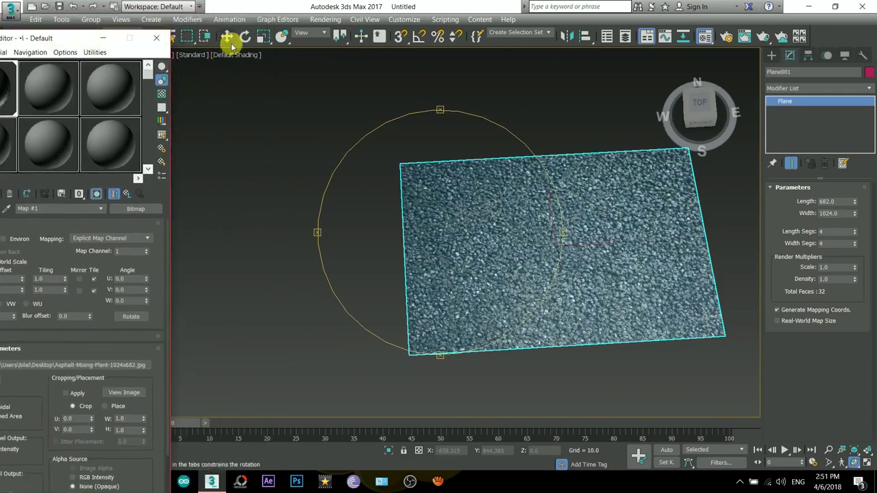
{"action": "left_click", "coordinate": [263, 36]}
{"action": "left_click_drag", "start_coordinate": [540, 269], "coordinate": [560, 267]}
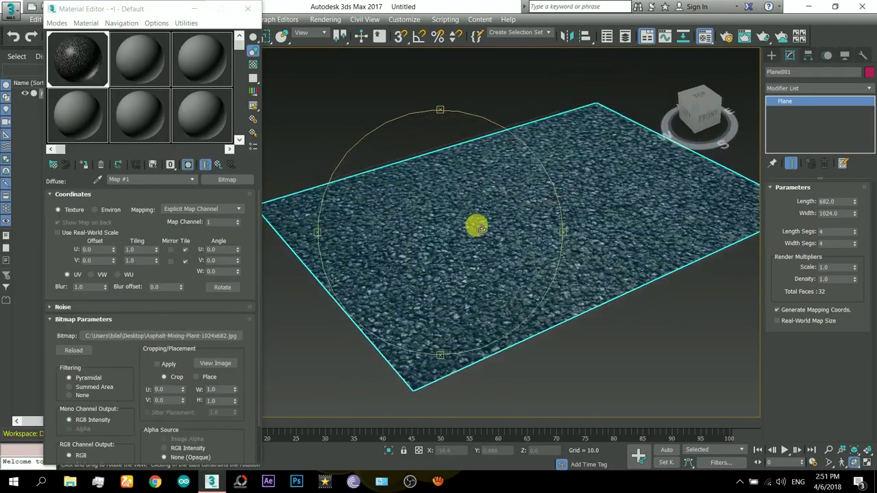
{"action": "scroll", "coordinate": [521, 236], "scroll_direction": "up", "scroll_amount": 3}
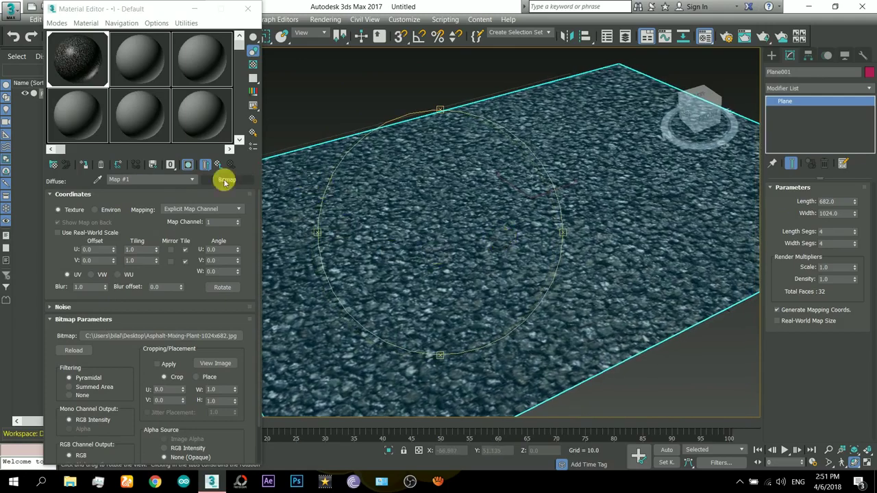
{"action": "left_click", "coordinate": [214, 168]}
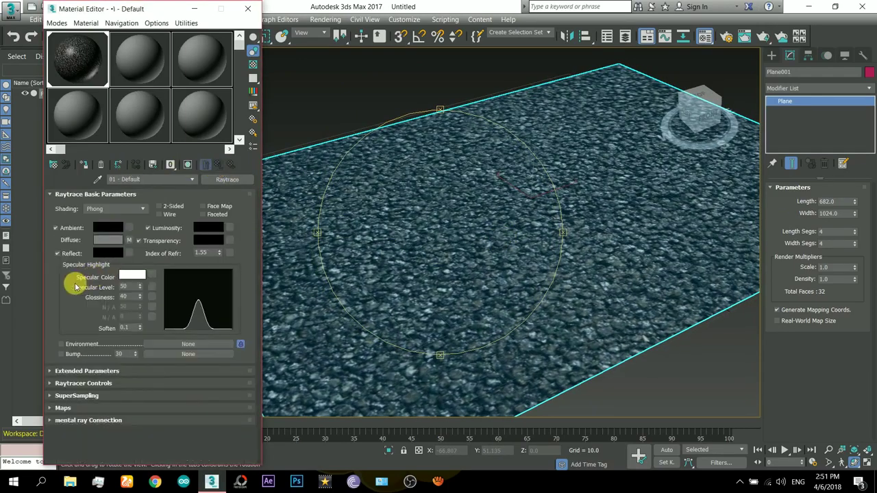
{"action": "left_click", "coordinate": [62, 409]}
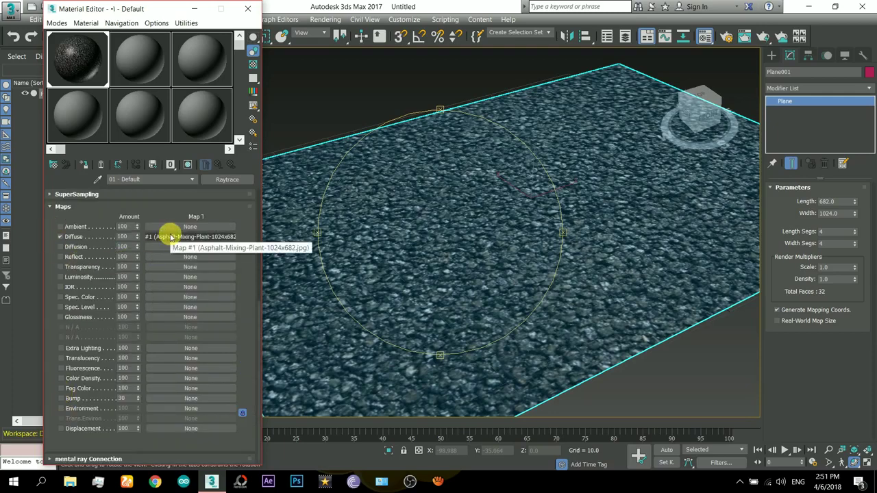
{"action": "left_click", "coordinate": [175, 398]}
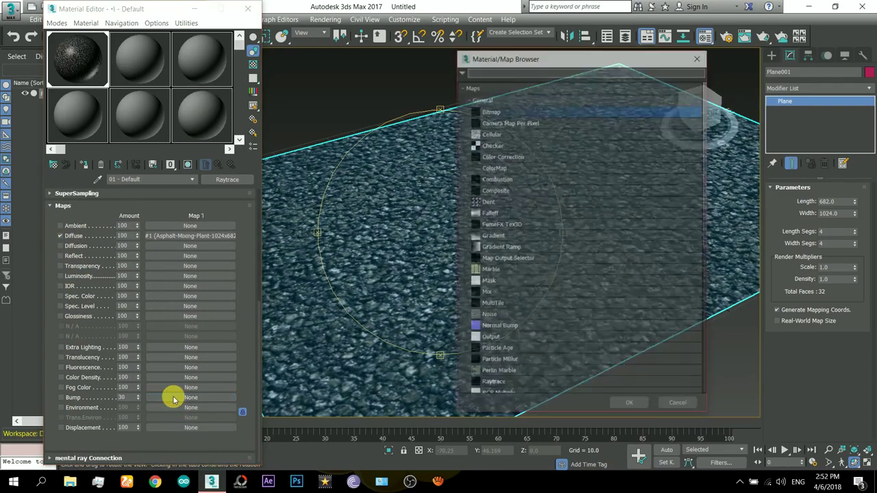
{"action": "double_click", "coordinate": [506, 157]}
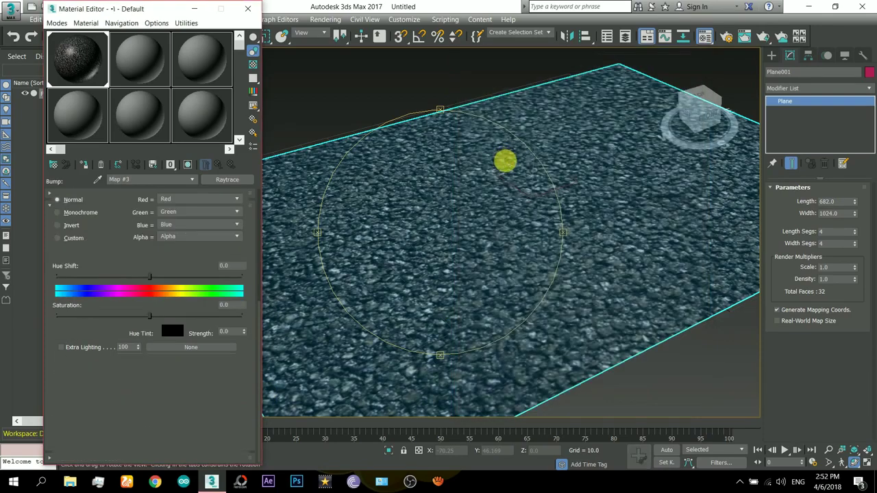
Load the Asphalt-Mixing-Plant-1024x682 bitmap as the source map of the bump's Color Correction
{"action": "left_click_drag", "start_coordinate": [143, 231], "coordinate": [139, 306]}
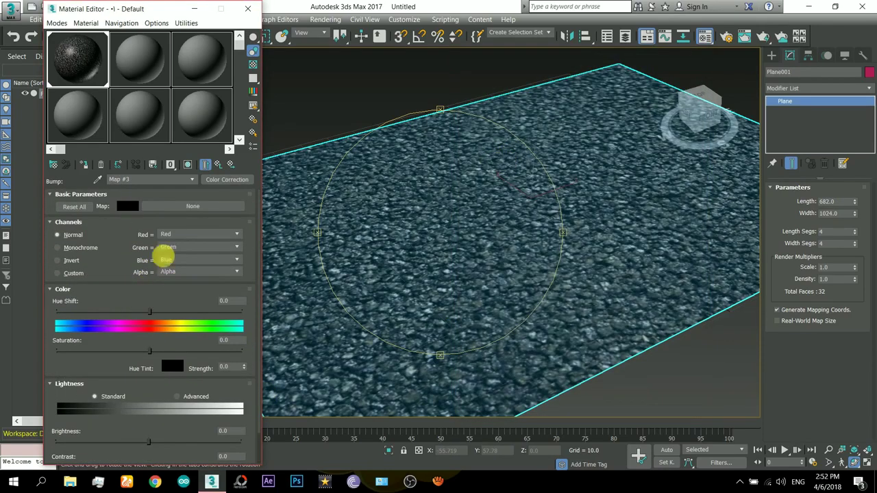
{"action": "left_click", "coordinate": [193, 207]}
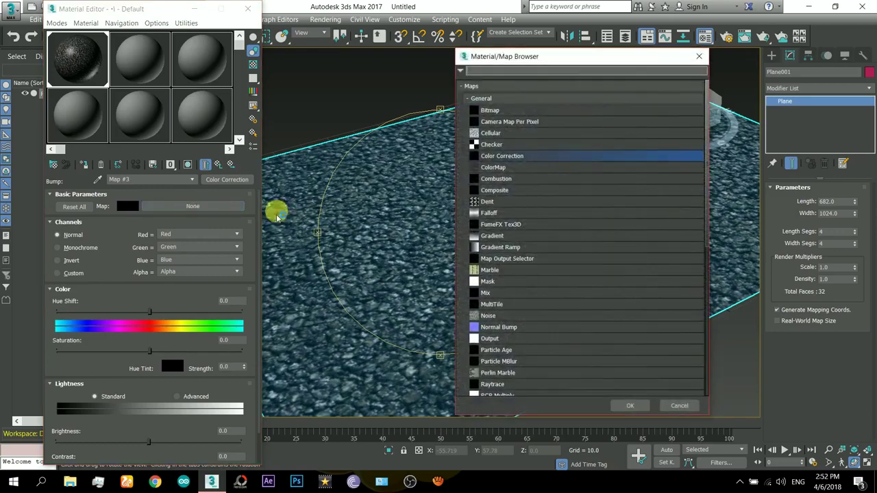
{"action": "double_click", "coordinate": [488, 112]}
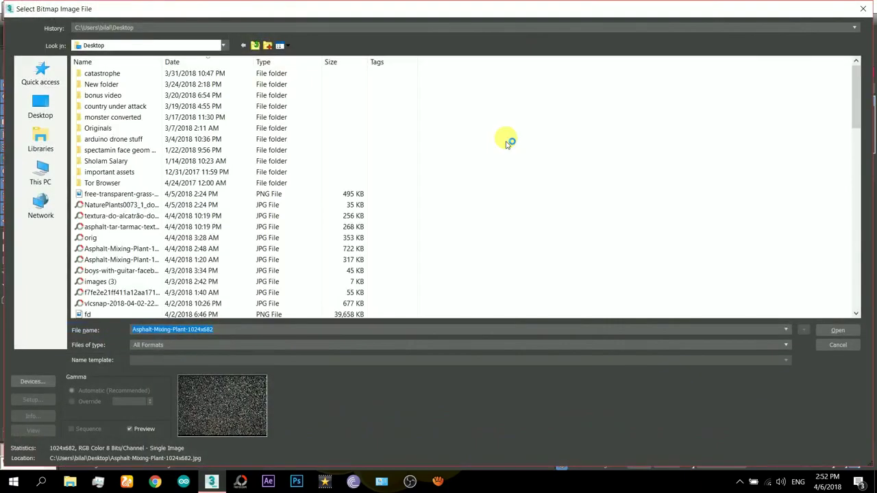
{"action": "key", "text": "Return"}
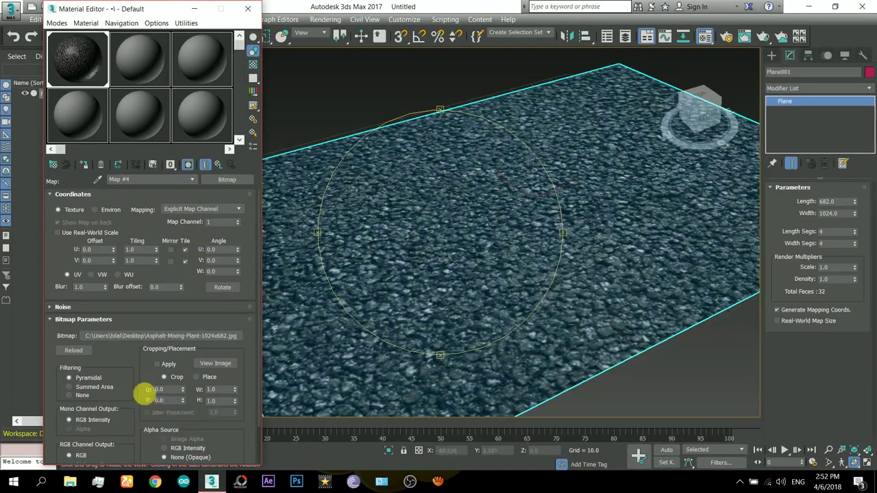
View the bump bitmap's full image in the cropping preview and close it
{"action": "left_click_drag", "start_coordinate": [130, 370], "coordinate": [137, 288]}
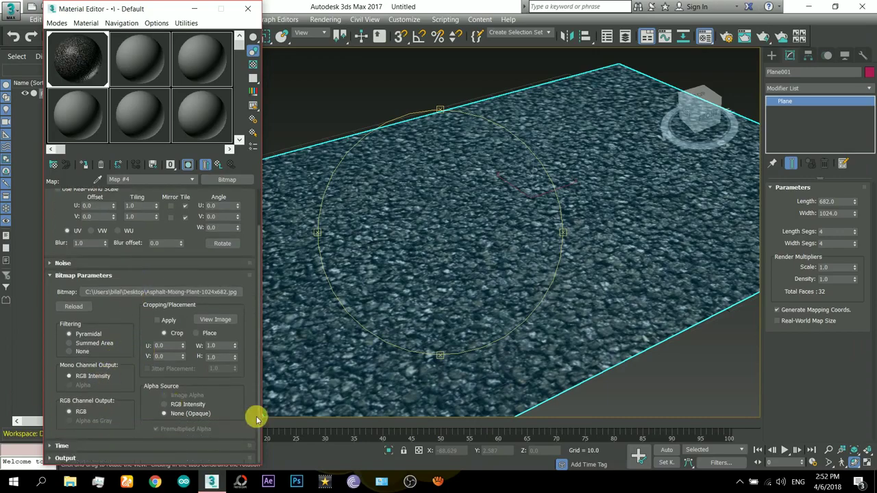
{"action": "left_click", "coordinate": [212, 319]}
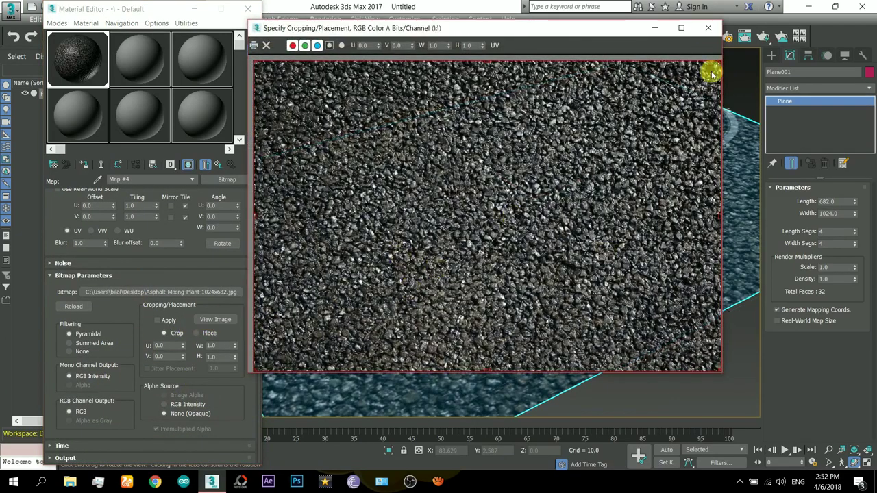
{"action": "left_click", "coordinate": [708, 28]}
Set the bump's Color Correction channels to Monochrome and display only that map in the sample slot
{"action": "left_click", "coordinate": [223, 168]}
{"action": "scroll", "coordinate": [137, 236], "scroll_direction": "up", "scroll_amount": 1}
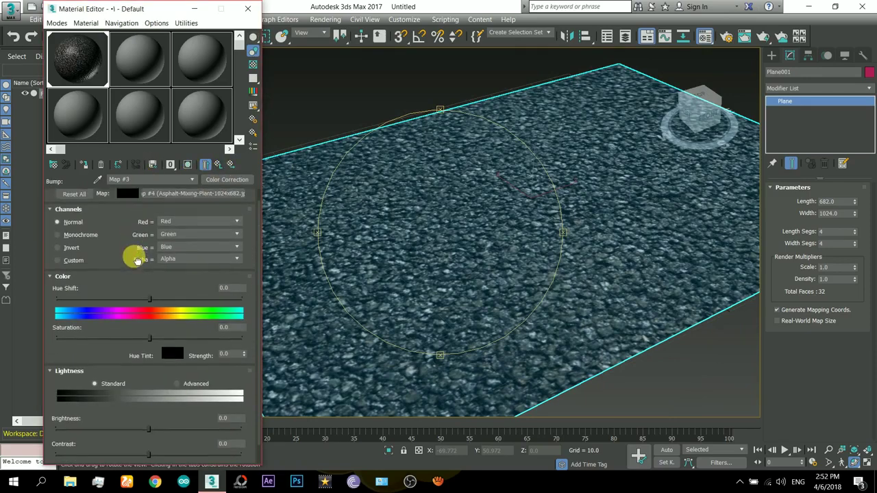
{"action": "left_click", "coordinate": [208, 167]}
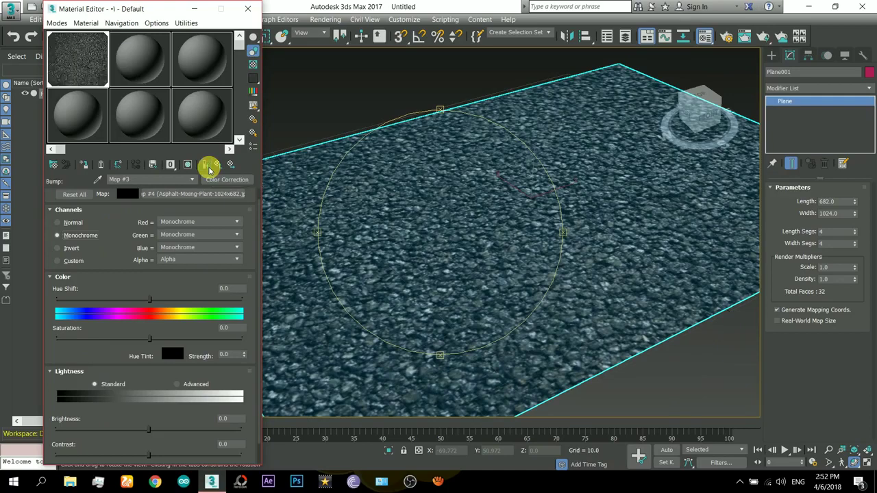
Magnify the bump's monochrome Color Correction sample in its own enlarged window to examine the stone detail
{"action": "right_click", "coordinate": [94, 65]}
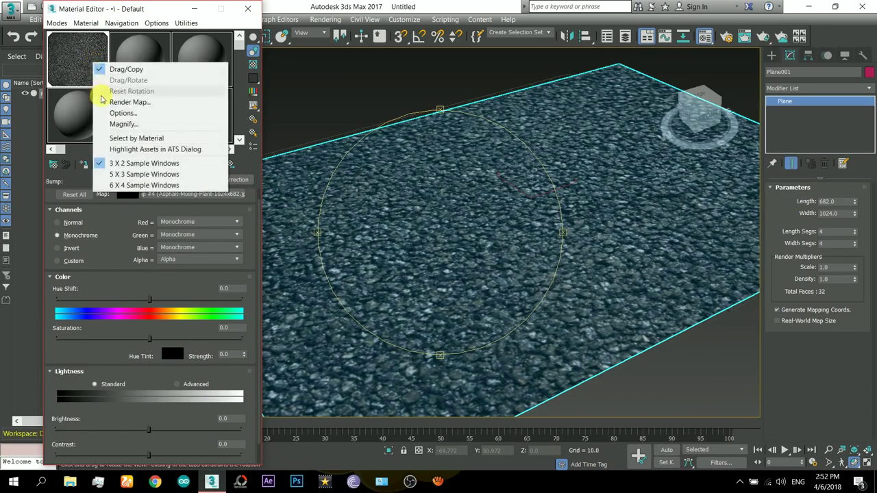
{"action": "left_click", "coordinate": [113, 124]}
{"action": "left_click_drag", "start_coordinate": [212, 126], "coordinate": [382, 55]}
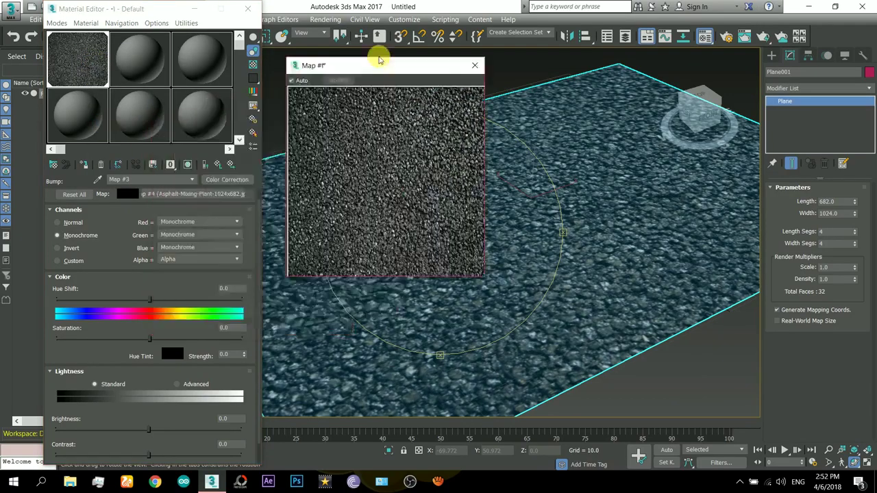
{"action": "left_click_drag", "start_coordinate": [508, 265], "coordinate": [828, 452]}
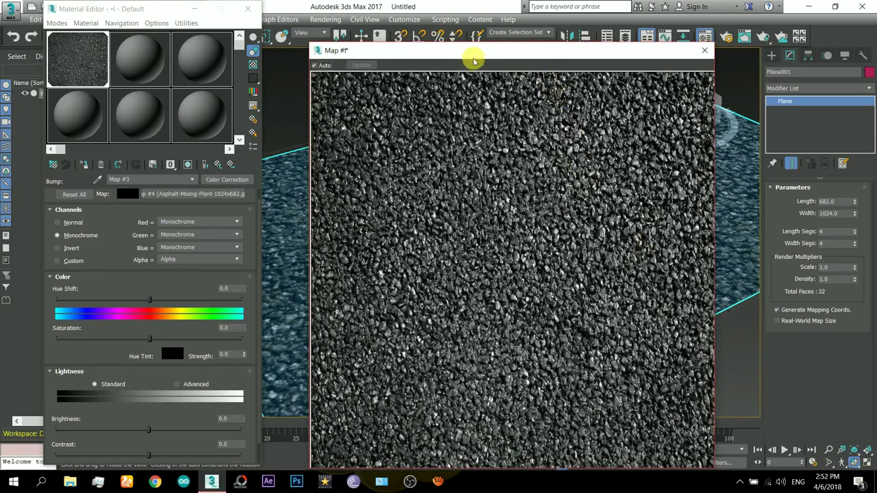
{"action": "left_click_drag", "start_coordinate": [473, 62], "coordinate": [508, 34]}
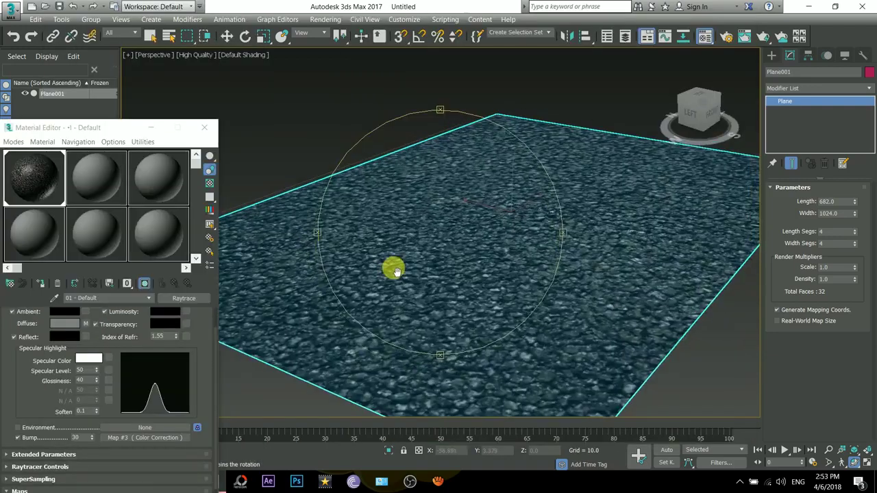
Create a standard Omni light near the middle of the asphalt plane
{"action": "middle_click_drag", "start_coordinate": [391, 268], "coordinate": [424, 261], "text": "alt"}
{"action": "left_click", "coordinate": [775, 55]}
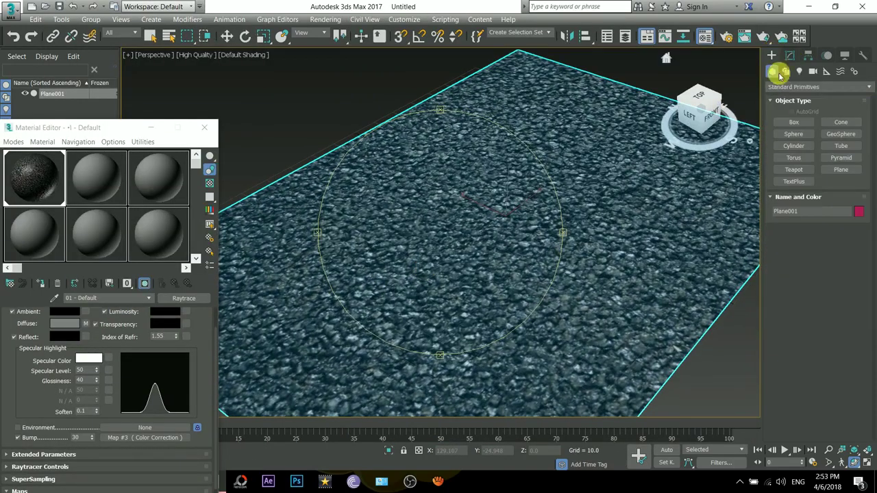
{"action": "left_click", "coordinate": [799, 71]}
{"action": "left_click", "coordinate": [819, 87]}
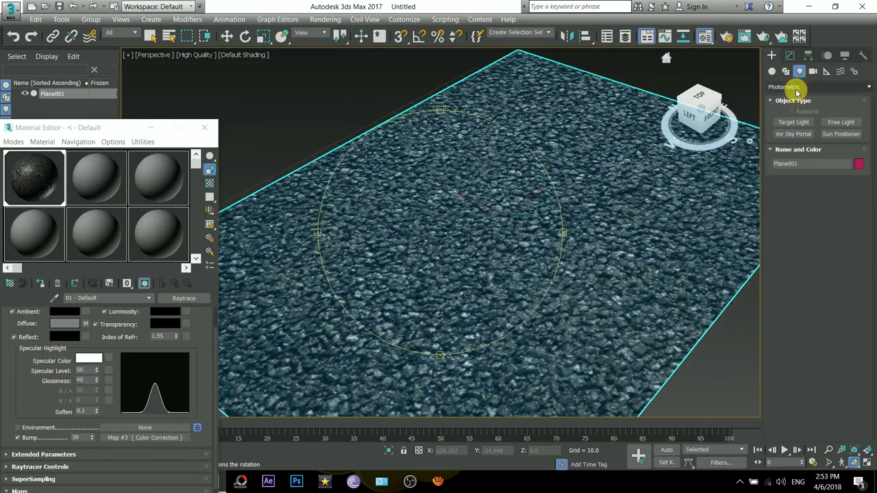
{"action": "left_click", "coordinate": [788, 103]}
{"action": "left_click", "coordinate": [795, 146]}
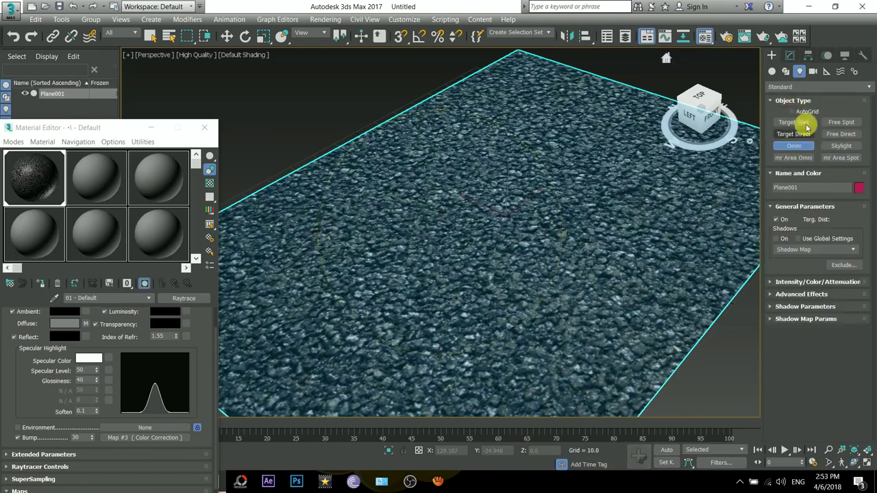
{"action": "left_click", "coordinate": [528, 177]}
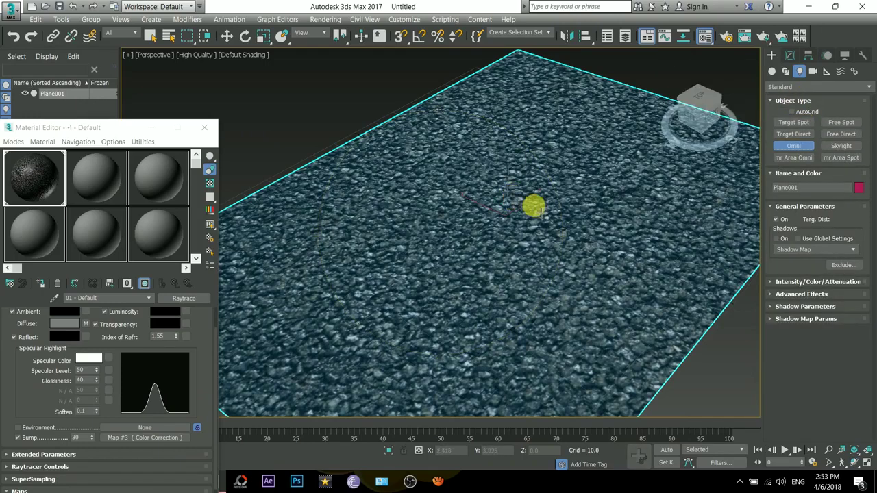
{"action": "left_click", "coordinate": [518, 189]}
{"action": "right_click", "coordinate": [518, 190]}
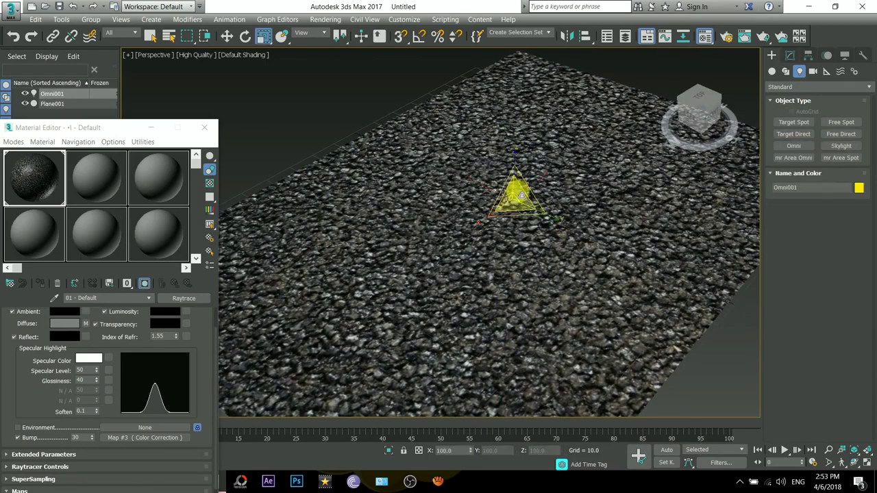
Raise the Omni light to a height of about 19.6 units above the plane and enable its shadows
{"action": "right_click", "coordinate": [527, 207]}
{"action": "left_click", "coordinate": [549, 214]}
{"action": "left_click_drag", "start_coordinate": [525, 211], "coordinate": [519, 133]}
{"action": "middle_click_drag", "start_coordinate": [519, 133], "coordinate": [535, 172], "text": "alt"}
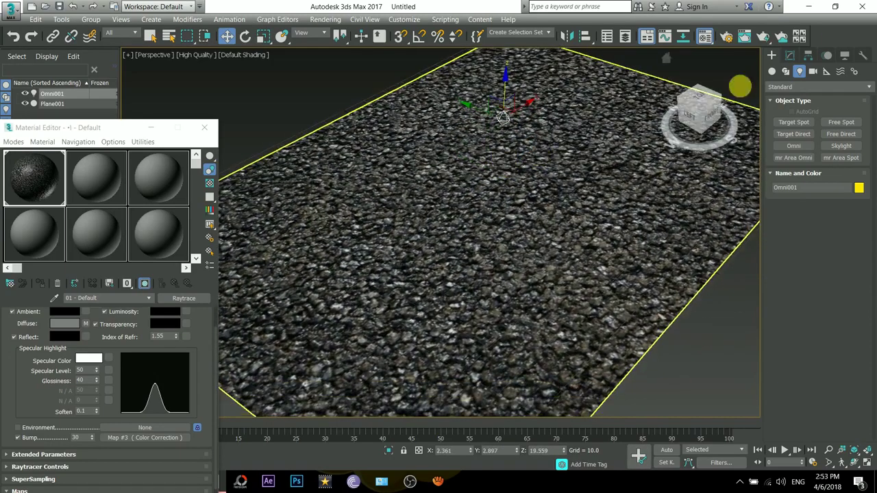
{"action": "left_click", "coordinate": [790, 55]}
{"action": "left_click", "coordinate": [779, 250]}
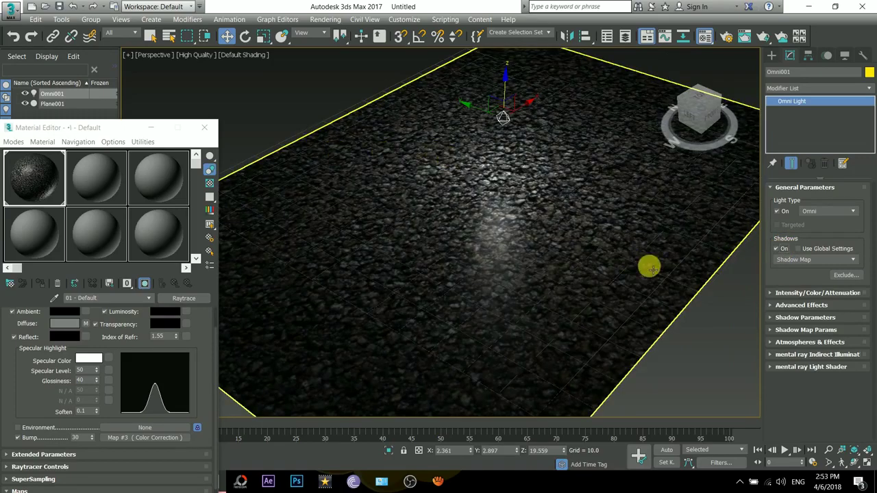
Bring the Raytrace material's specular and bump settings into view and render the perspective view with the bump map on
{"action": "left_click_drag", "start_coordinate": [107, 130], "coordinate": [179, 74]}
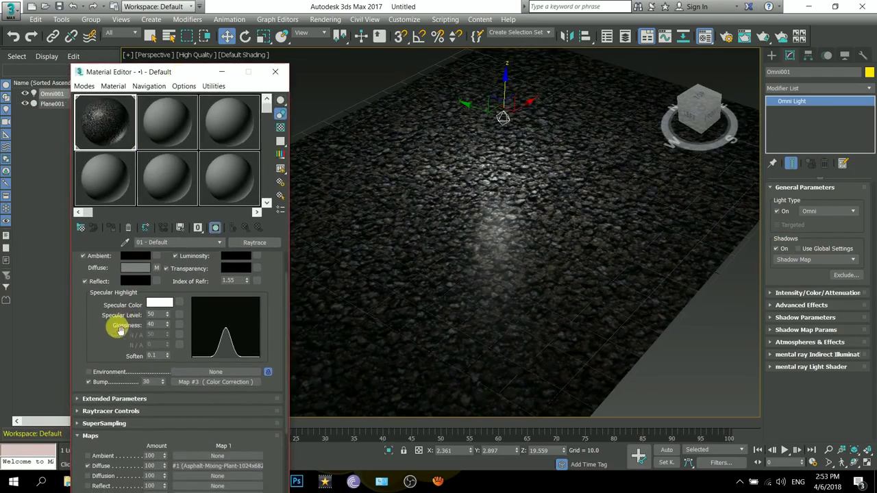
{"action": "left_click_drag", "start_coordinate": [94, 319], "coordinate": [114, 355]}
{"action": "key", "text": "shift+q"}
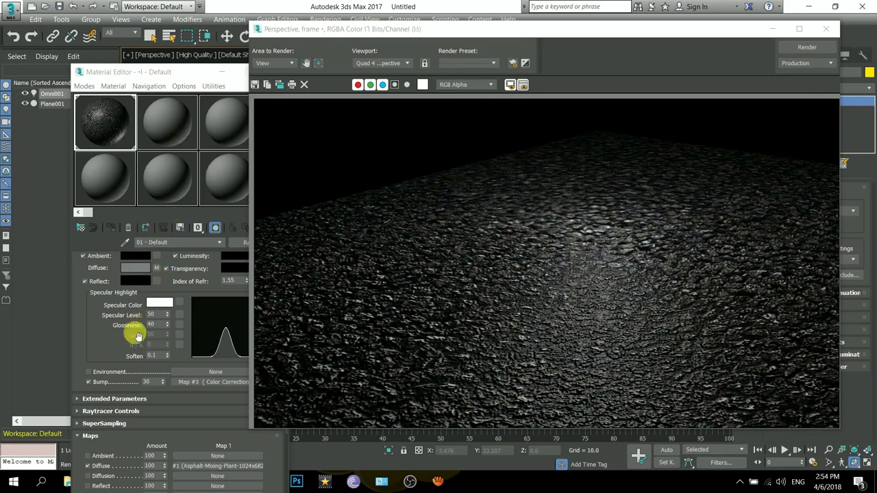
Switch the Bump map off and back on, rendering the perspective view each time to compare, and close the render
{"action": "left_click", "coordinate": [98, 383]}
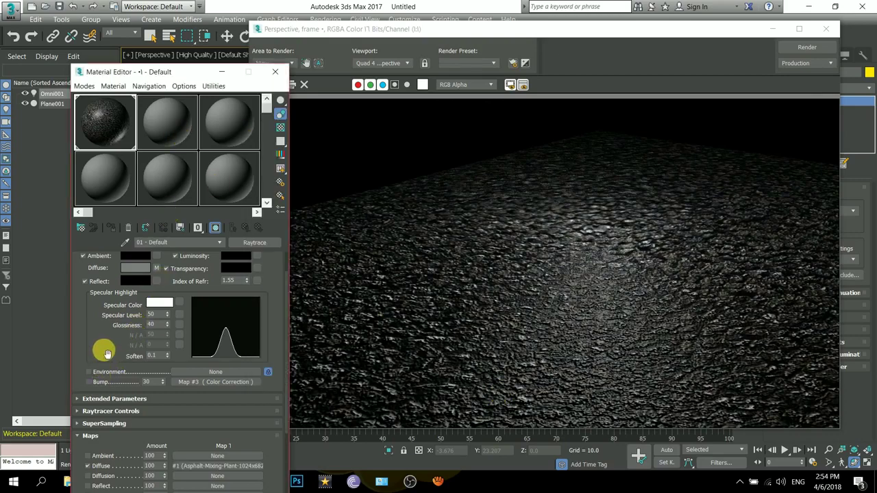
{"action": "left_click", "coordinate": [346, 366]}
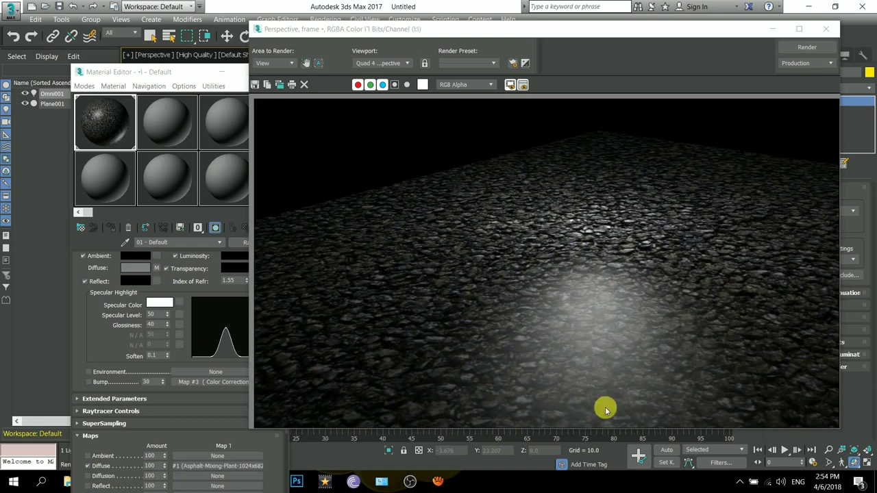
{"action": "left_click", "coordinate": [118, 356]}
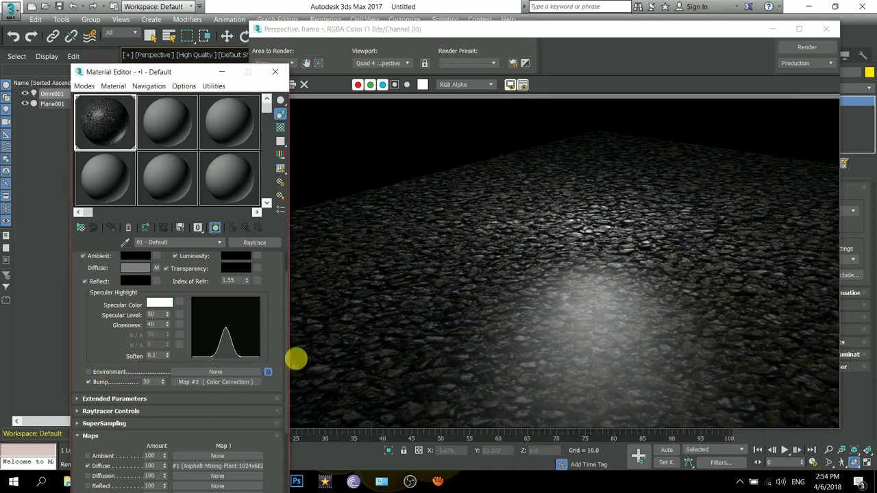
{"action": "key", "text": "shift+q"}
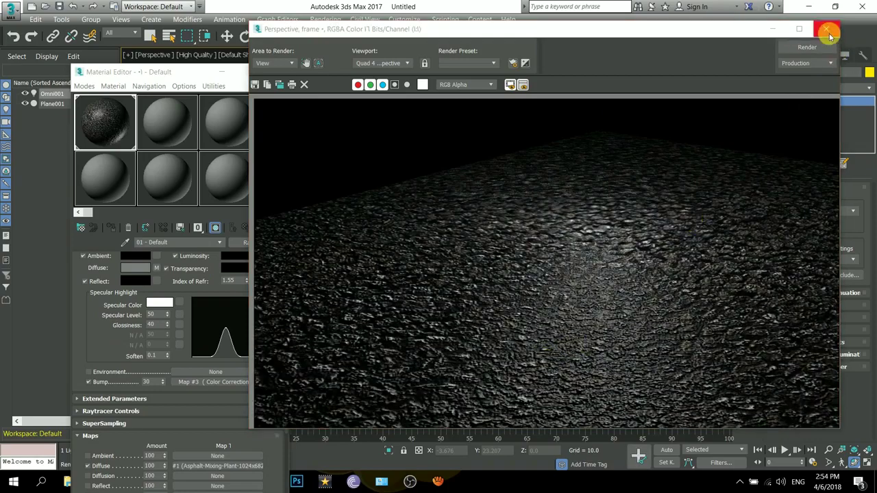
{"action": "left_click", "coordinate": [826, 28]}
Render the bump-mapped plane from the front, from a low angle and from a steep angle, closing each render
{"action": "left_click", "coordinate": [715, 113]}
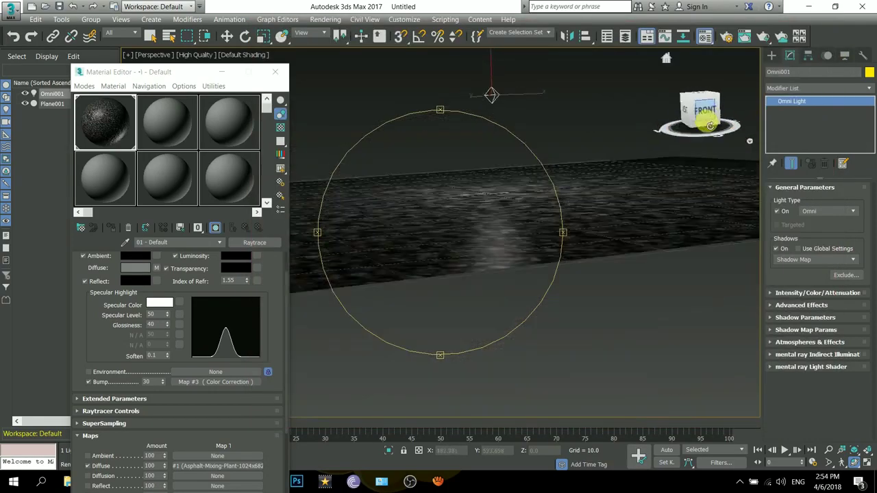
{"action": "key", "text": "F3"}
{"action": "key", "text": "shift+q"}
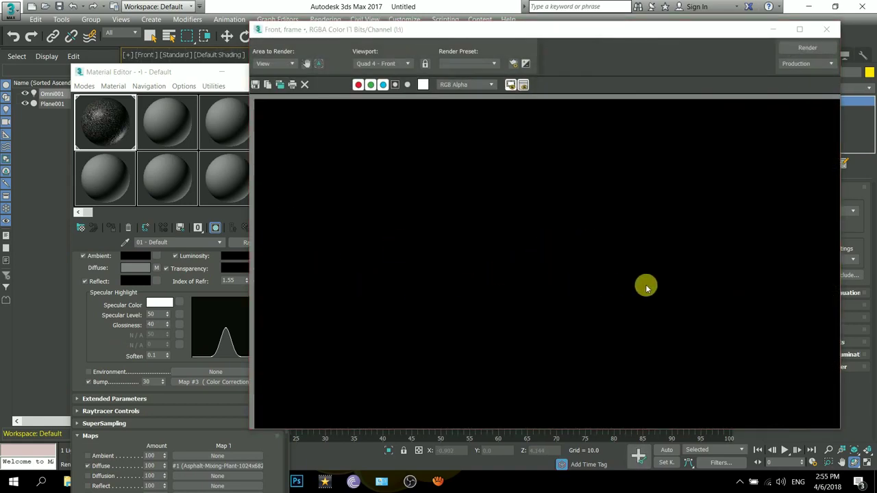
{"action": "left_click", "coordinate": [827, 30]}
{"action": "middle_click_drag", "start_coordinate": [419, 205], "coordinate": [424, 209], "text": "alt"}
{"action": "key", "text": "shift+q"}
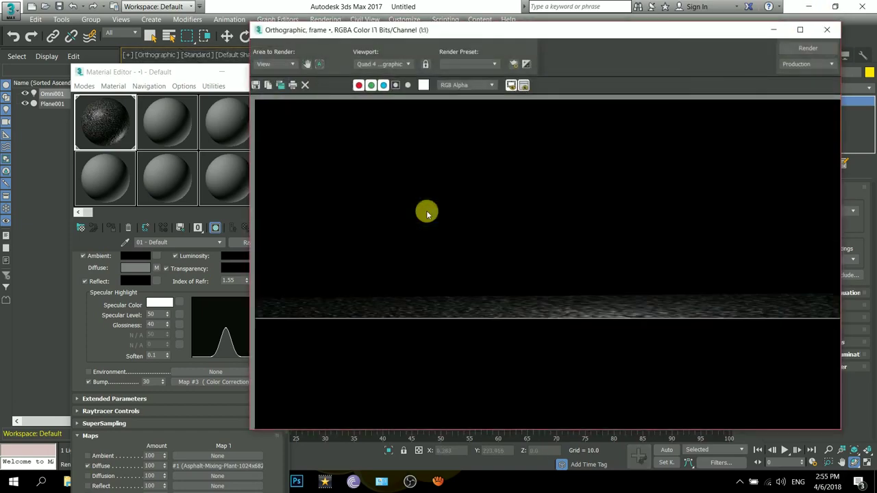
{"action": "left_click", "coordinate": [828, 31]}
{"action": "middle_click_drag", "start_coordinate": [513, 172], "coordinate": [517, 254], "text": "alt"}
{"action": "key", "text": "shift+q"}
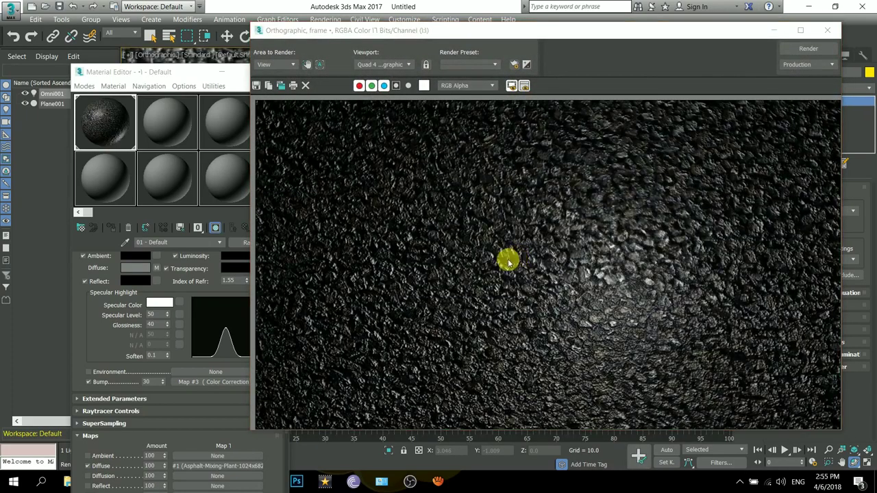
{"action": "left_click", "coordinate": [834, 32]}
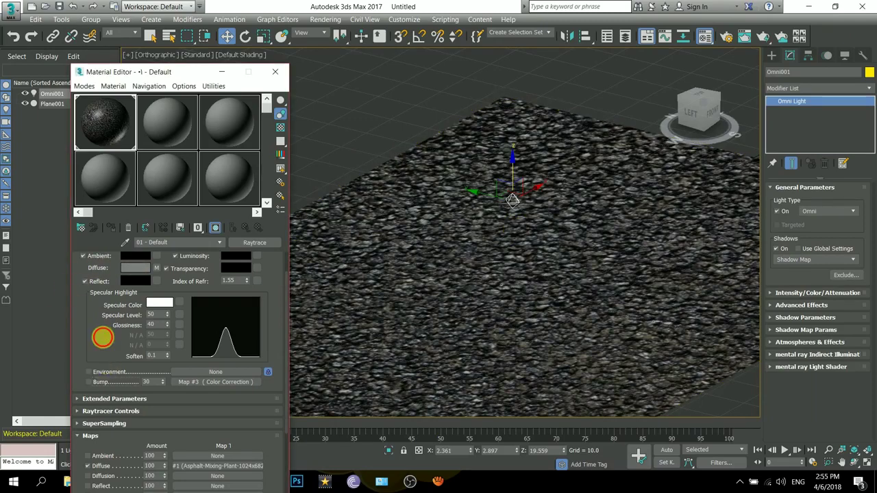
Disable the material's Bump map, render the perspective view and close the render
{"action": "scroll", "coordinate": [102, 339], "scroll_direction": "up", "scroll_amount": 1}
{"action": "key", "text": "shift+q"}
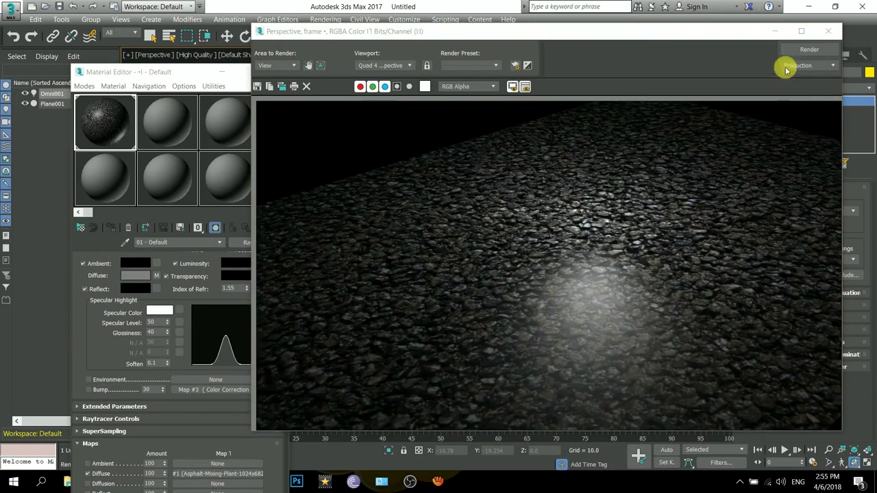
{"action": "left_click", "coordinate": [822, 34]}
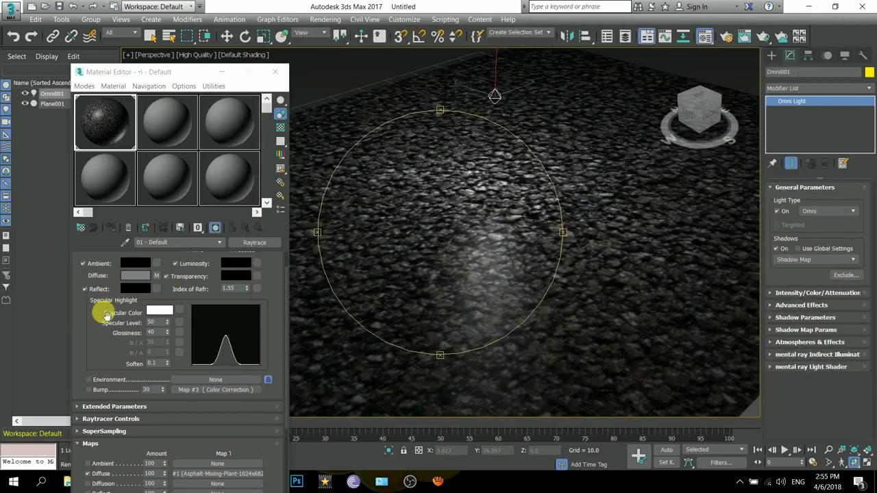
Copy the Bump slot's Color Correction map into the Specular Level slot and render the perspective view
{"action": "scroll", "coordinate": [106, 313], "scroll_direction": "up", "scroll_amount": 3}
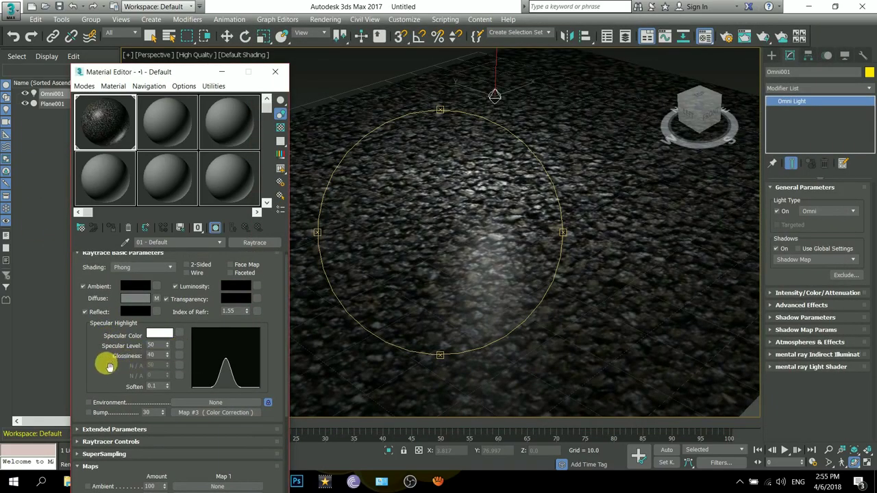
{"action": "left_click", "coordinate": [189, 413]}
{"action": "right_click", "coordinate": [190, 413]}
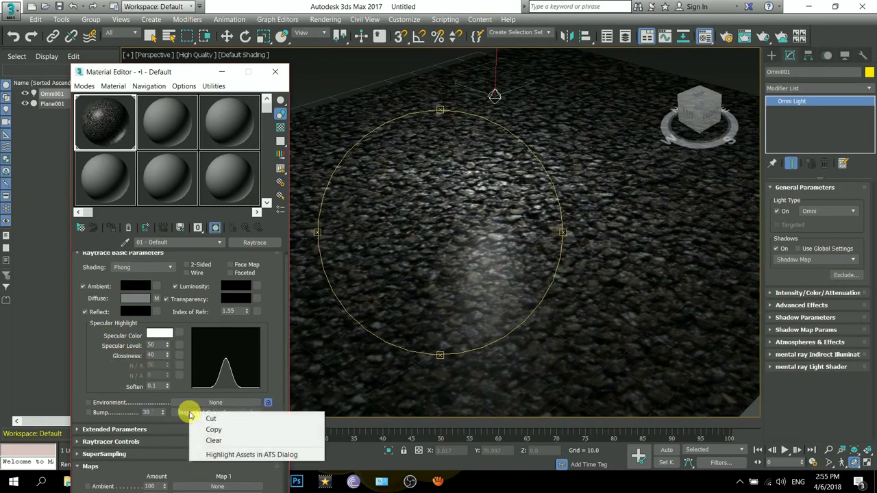
{"action": "left_click", "coordinate": [202, 429]}
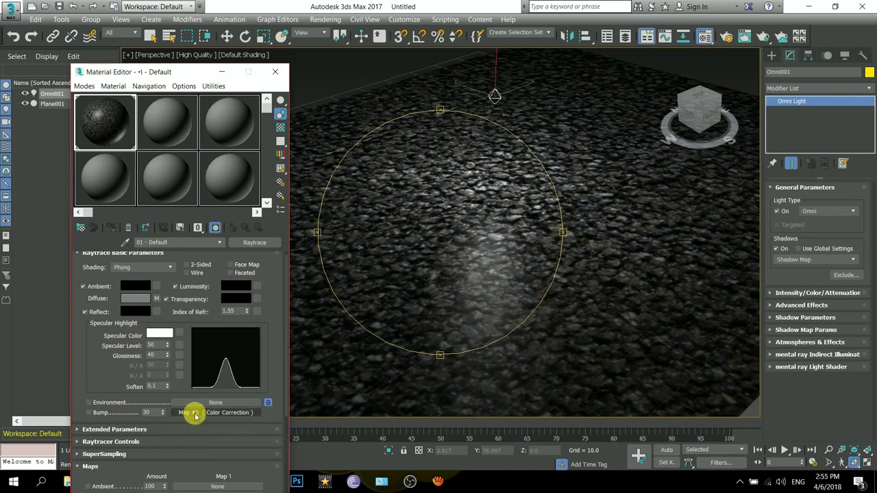
{"action": "right_click", "coordinate": [181, 348]}
{"action": "left_click", "coordinate": [185, 353]}
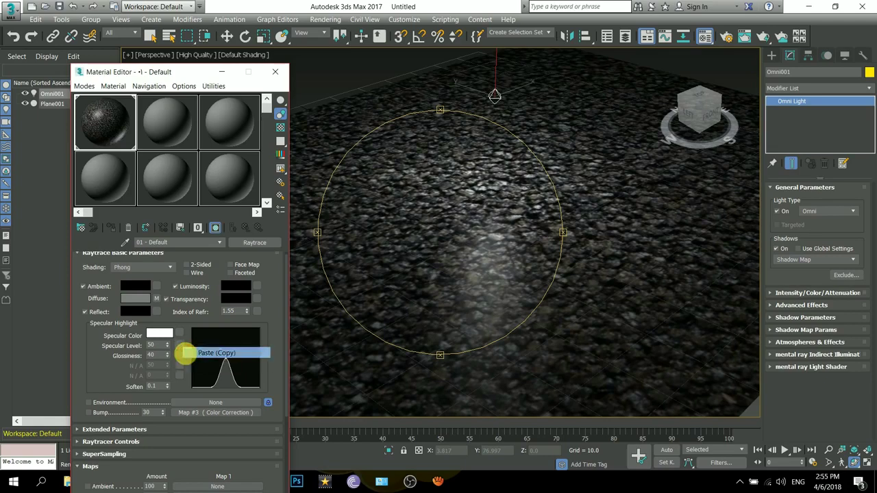
{"action": "left_click", "coordinate": [180, 350]}
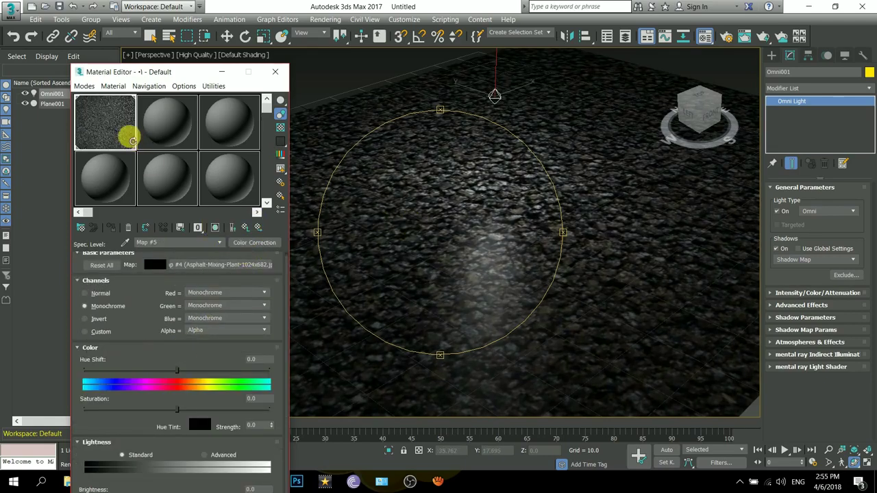
{"action": "left_click", "coordinate": [245, 230]}
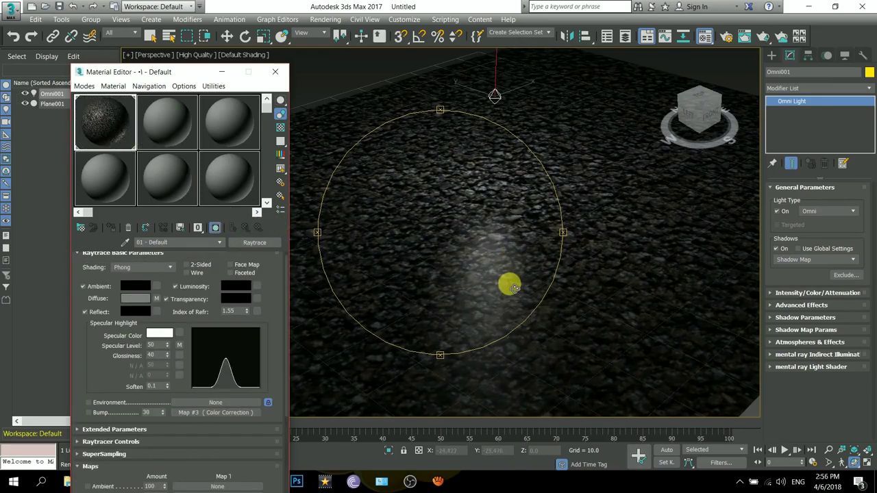
{"action": "key", "text": "shift+q"}
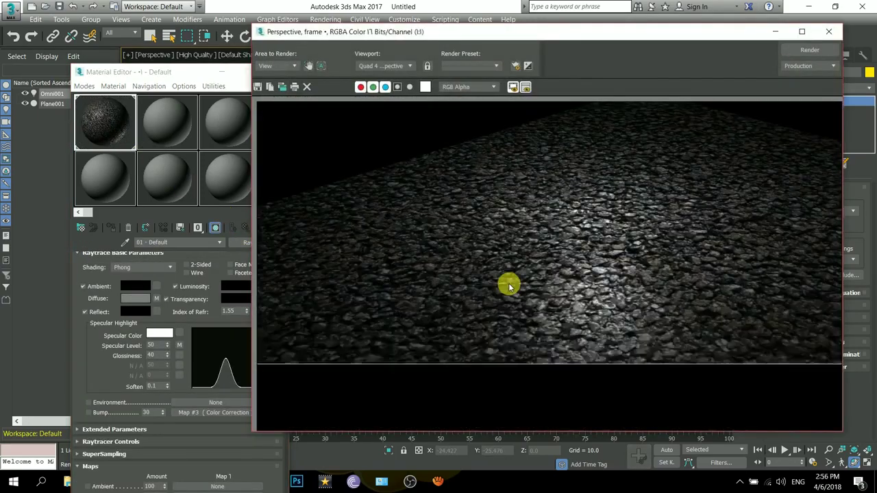
Switch the Spec. Level map off and back on in the material's map list, rendering the perspective view each time to compare
{"action": "left_click", "coordinate": [107, 356]}
{"action": "left_click_drag", "start_coordinate": [108, 357], "coordinate": [135, 184]}
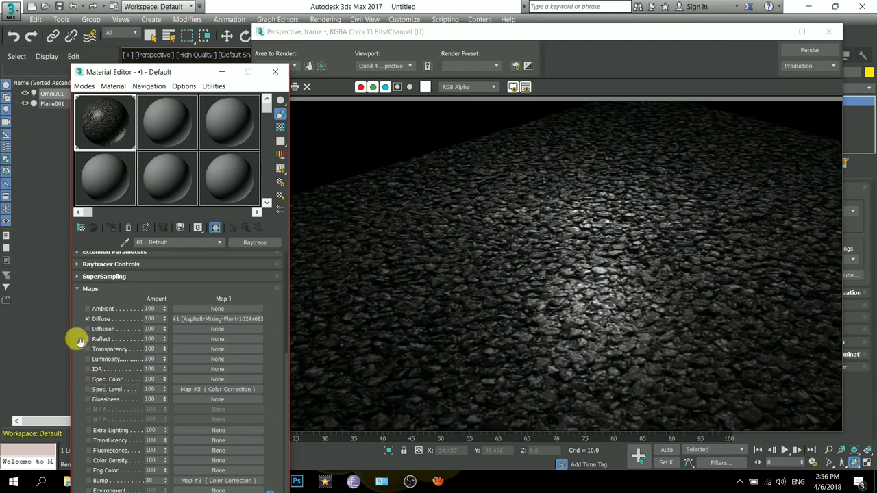
{"action": "key", "text": "shift+q"}
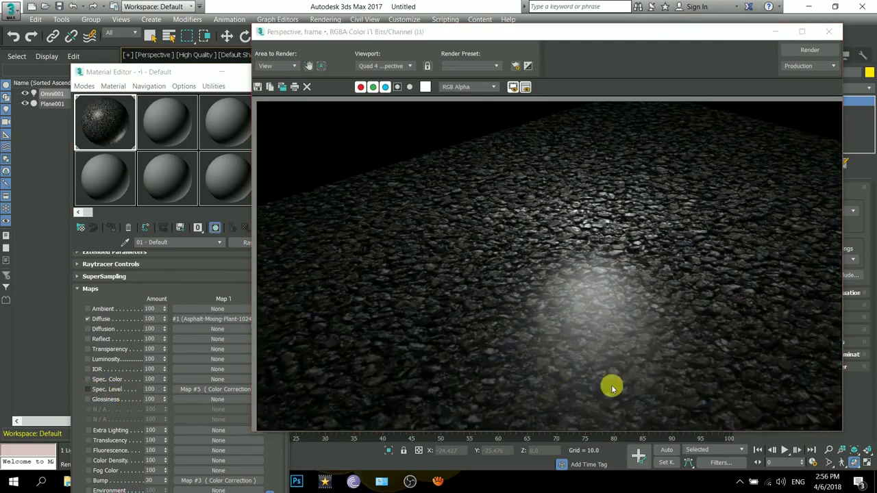
{"action": "left_click", "coordinate": [117, 390]}
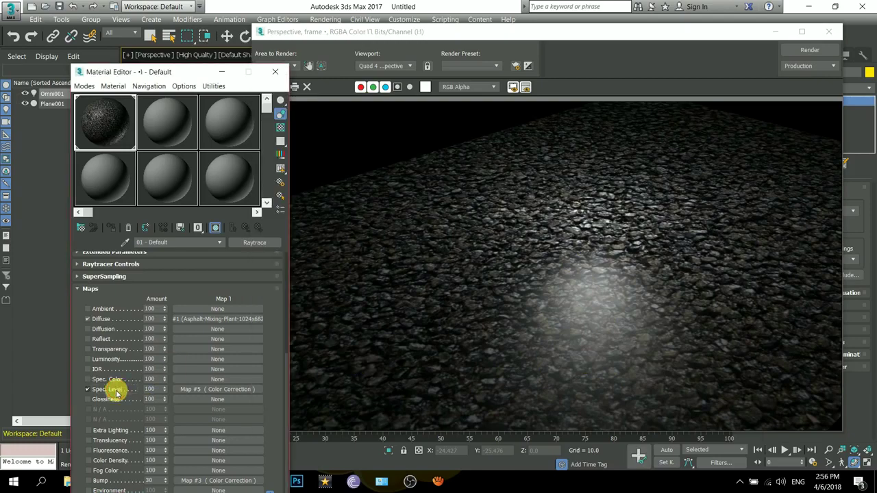
{"action": "key", "text": "shift+q"}
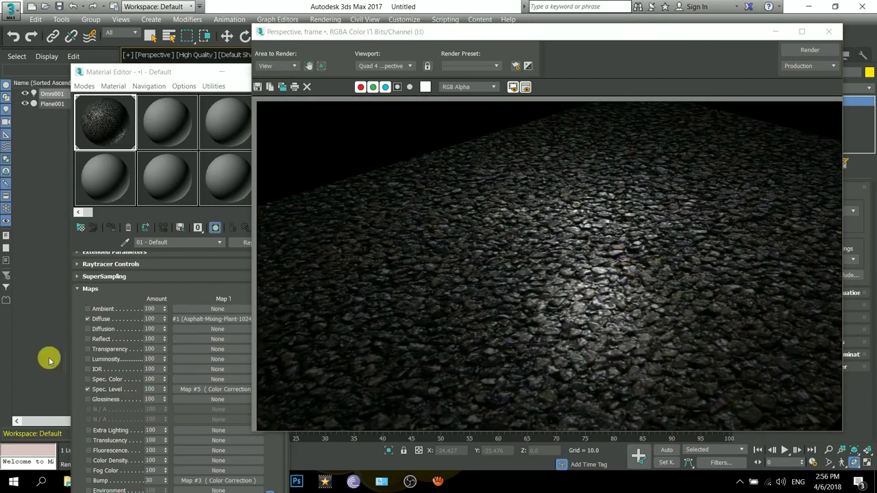
Open the Color Correction map in the material's Spec. Level slot and show its enlarged sample preview
{"action": "left_click_drag", "start_coordinate": [85, 367], "coordinate": [85, 475]}
{"action": "left_click_drag", "start_coordinate": [99, 306], "coordinate": [112, 210]}
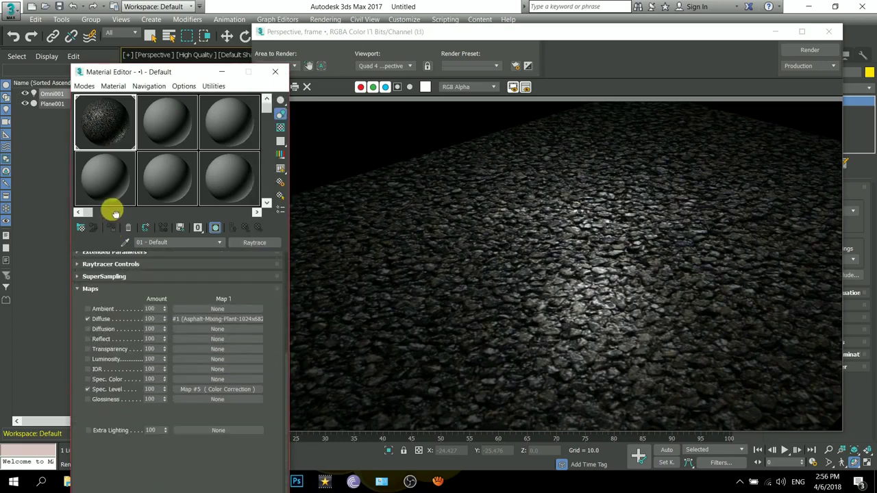
{"action": "left_click", "coordinate": [191, 388]}
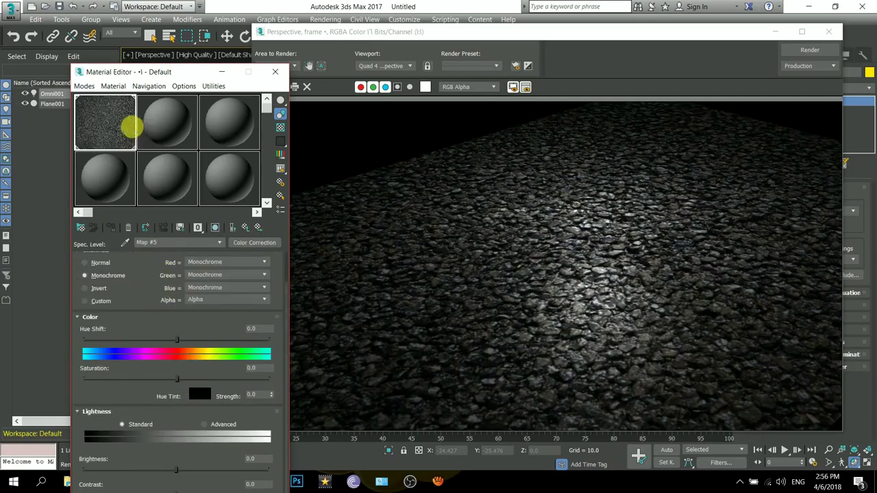
{"action": "right_click", "coordinate": [114, 122]}
{"action": "left_click", "coordinate": [141, 182]}
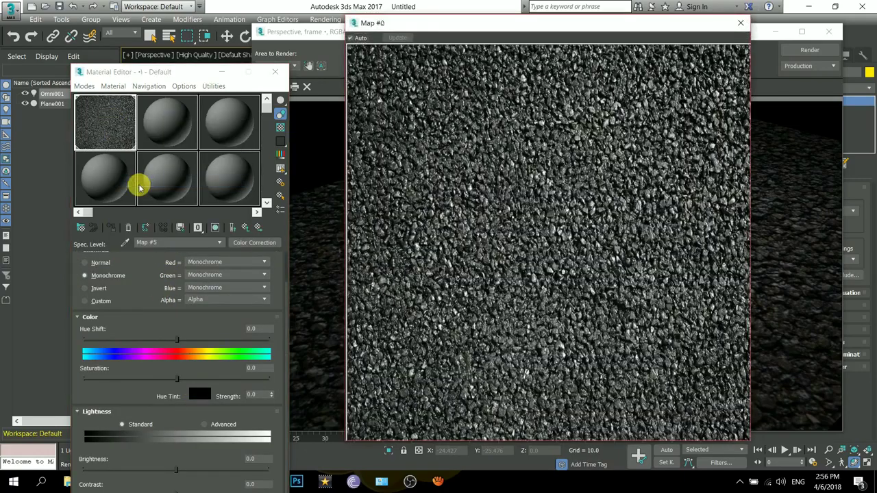
Shrink the enlarged map preview and arrange it beside the Material Editor so both are visible
{"action": "left_click_drag", "start_coordinate": [543, 25], "coordinate": [398, 26]}
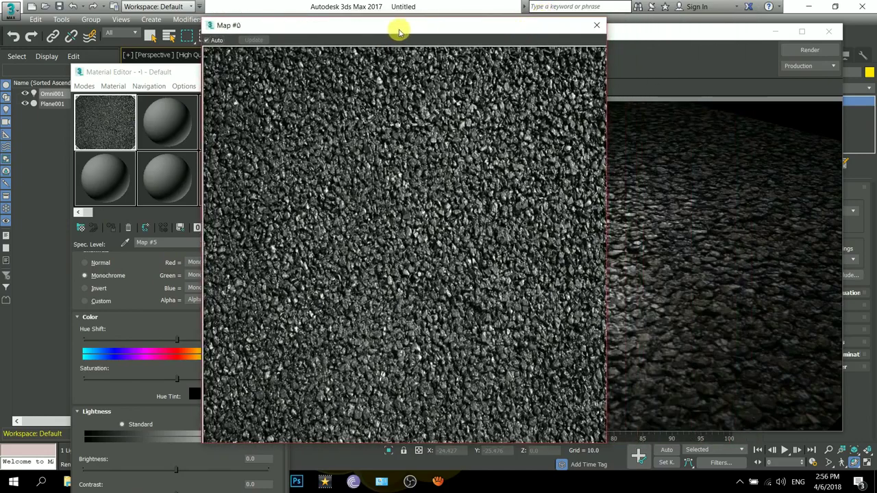
{"action": "left_click_drag", "start_coordinate": [147, 70], "coordinate": [573, 53]}
{"action": "left_click_drag", "start_coordinate": [423, 30], "coordinate": [251, 28]}
{"action": "left_click_drag", "start_coordinate": [414, 450], "coordinate": [299, 329]}
{"action": "left_click_drag", "start_coordinate": [566, 59], "coordinate": [365, 43]}
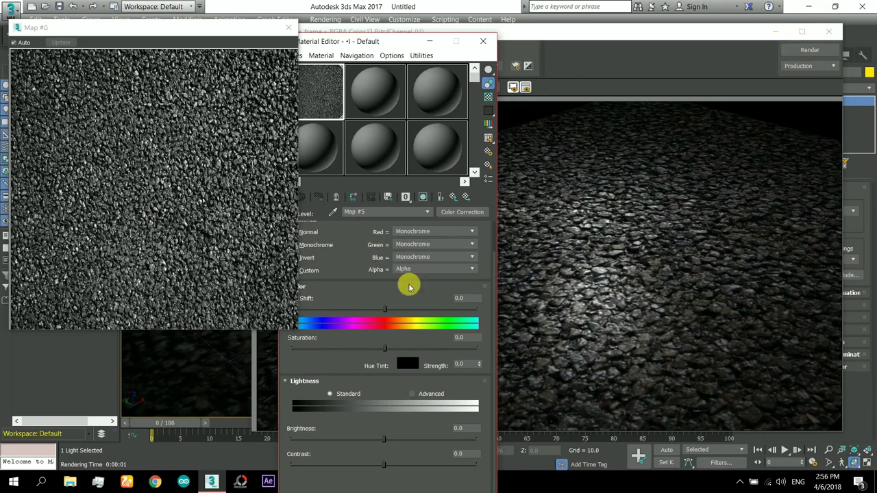
Set the Spec. Level Color Correction's brightness to about 4.691 and its contrast to about 36.296
{"action": "left_click_drag", "start_coordinate": [384, 470], "coordinate": [446, 466]}
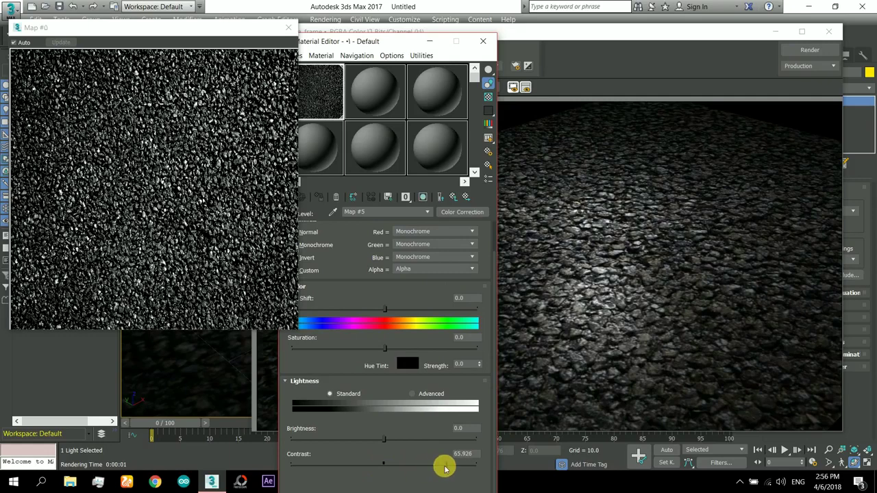
{"action": "left_click_drag", "start_coordinate": [383, 442], "coordinate": [413, 439]}
{"action": "left_click_drag", "start_coordinate": [446, 464], "coordinate": [470, 464]}
{"action": "left_click_drag", "start_coordinate": [414, 444], "coordinate": [375, 445]}
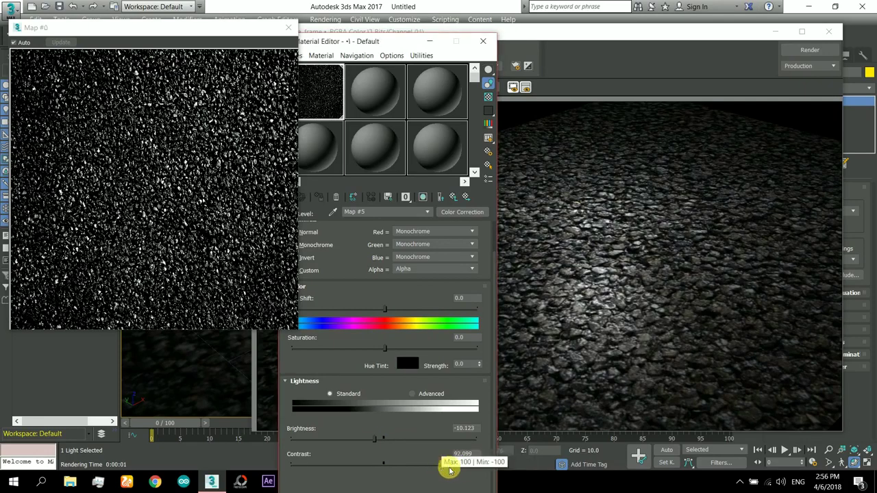
{"action": "left_click_drag", "start_coordinate": [472, 468], "coordinate": [432, 464]}
{"action": "mouse_move", "coordinate": [377, 277]}
{"action": "left_mouse_down"}
{"action": "mouse_move", "coordinate": [377, 288]}
{"action": "mouse_move", "coordinate": [391, 276]}
{"action": "left_mouse_up"}
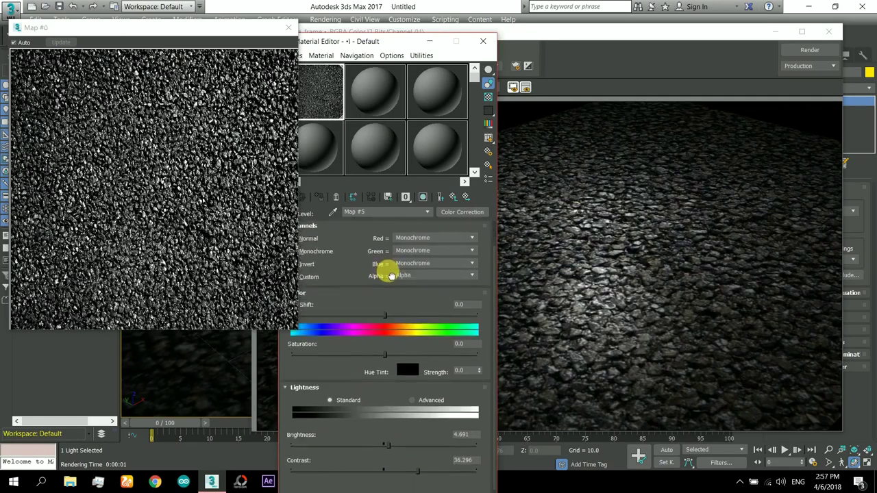
Wrap the Spec. Level map in a new Color Correction, keeping the existing Color Correction as its sub-map
{"action": "left_click", "coordinate": [469, 212]}
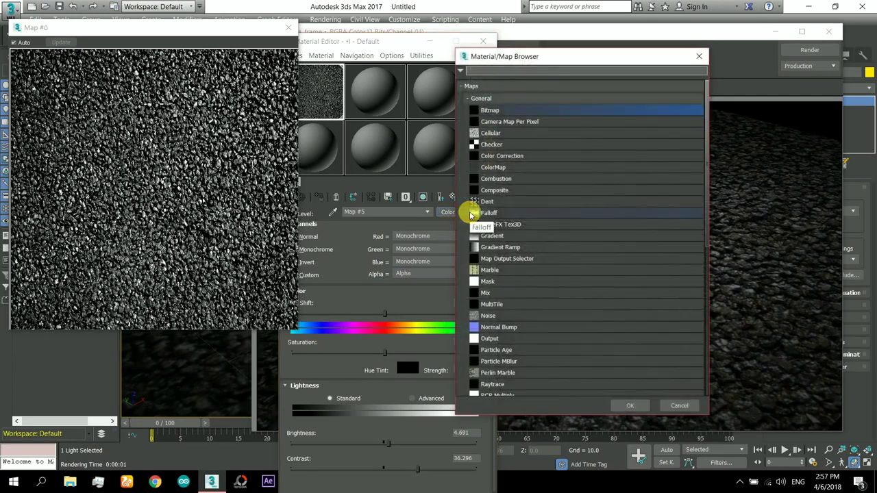
{"action": "double_click", "coordinate": [507, 157]}
{"action": "left_click", "coordinate": [359, 297]}
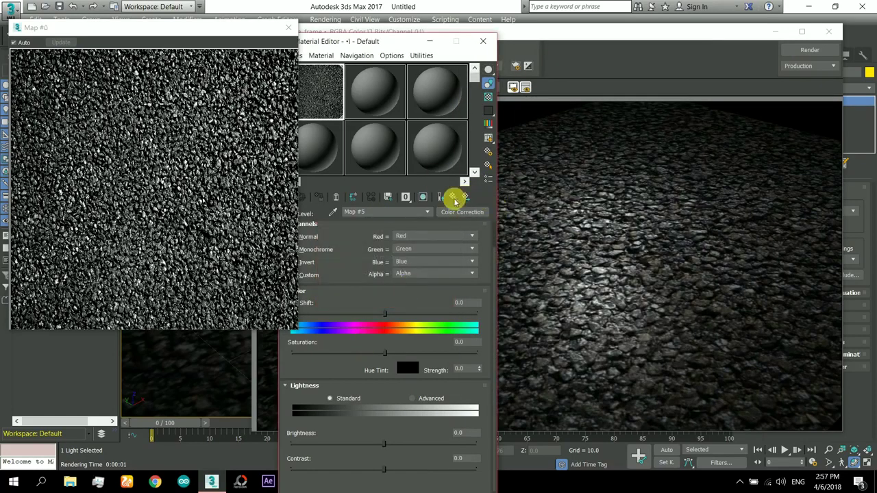
{"action": "left_click_drag", "start_coordinate": [368, 274], "coordinate": [372, 317]}
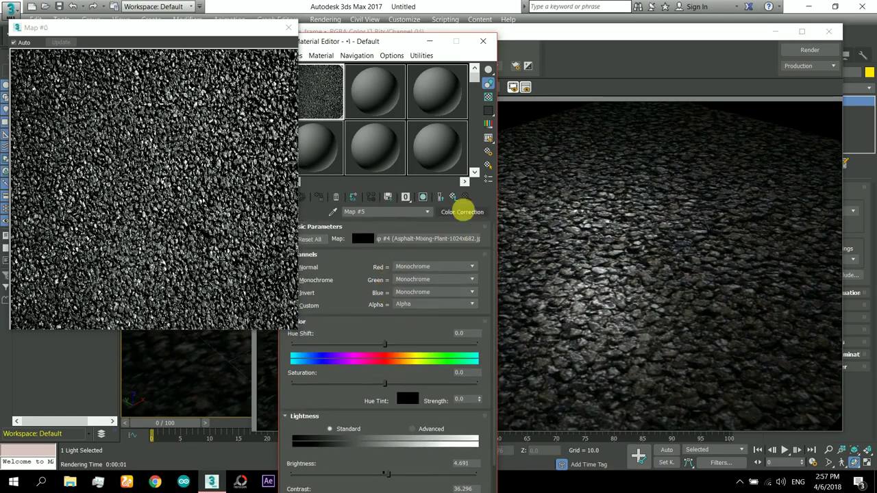
{"action": "left_click", "coordinate": [454, 196]}
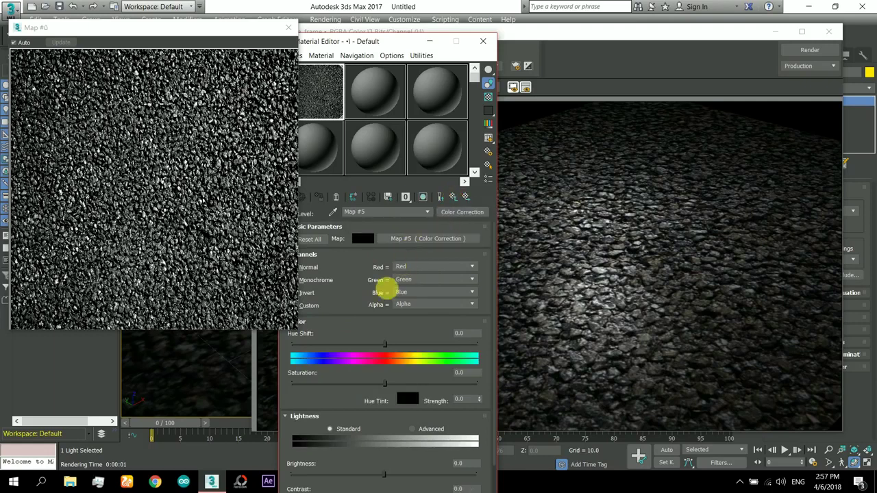
{"action": "scroll", "coordinate": [384, 298], "scroll_direction": "down", "scroll_amount": 2}
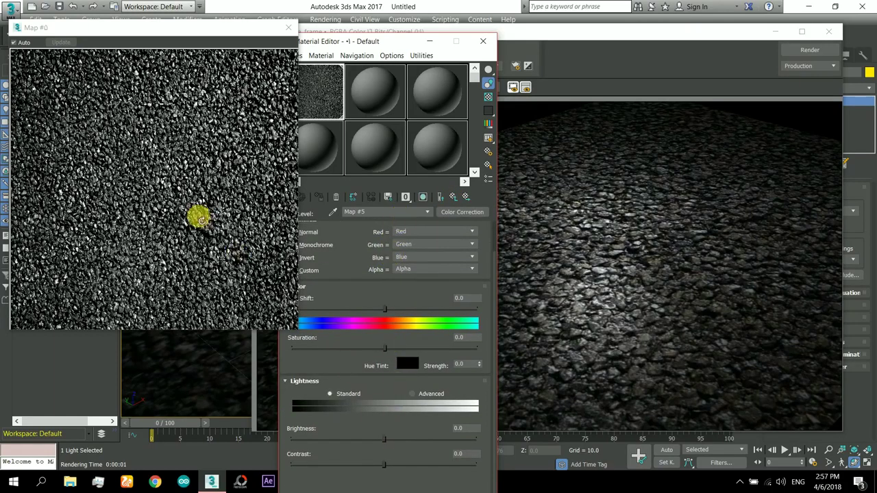
{"action": "left_click_drag", "start_coordinate": [365, 40], "coordinate": [393, 35]}
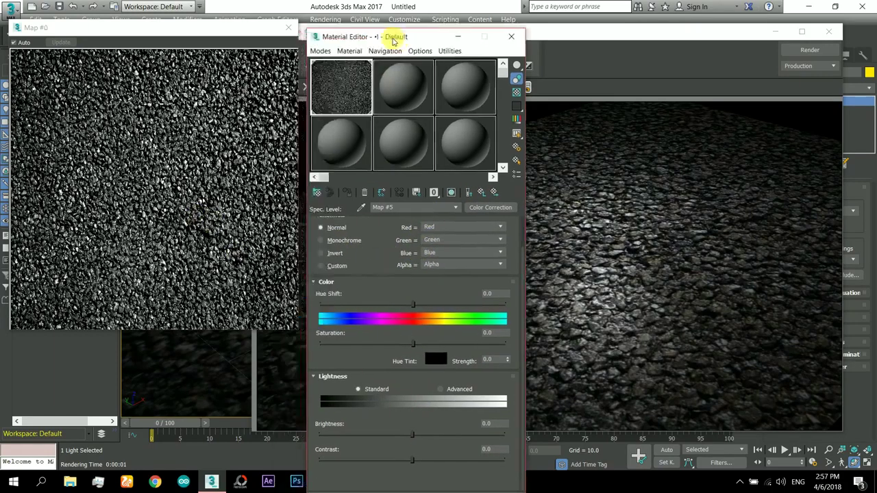
Invert the new Color Correction's channels, set brightness to about -6.667 and contrast to about 0.741, and return to the material
{"action": "left_click", "coordinate": [334, 254]}
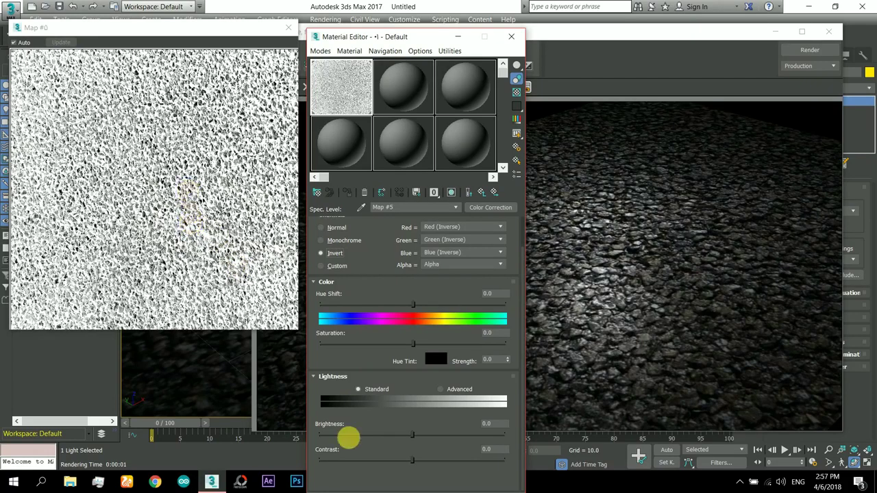
{"action": "left_click_drag", "start_coordinate": [413, 464], "coordinate": [482, 464]}
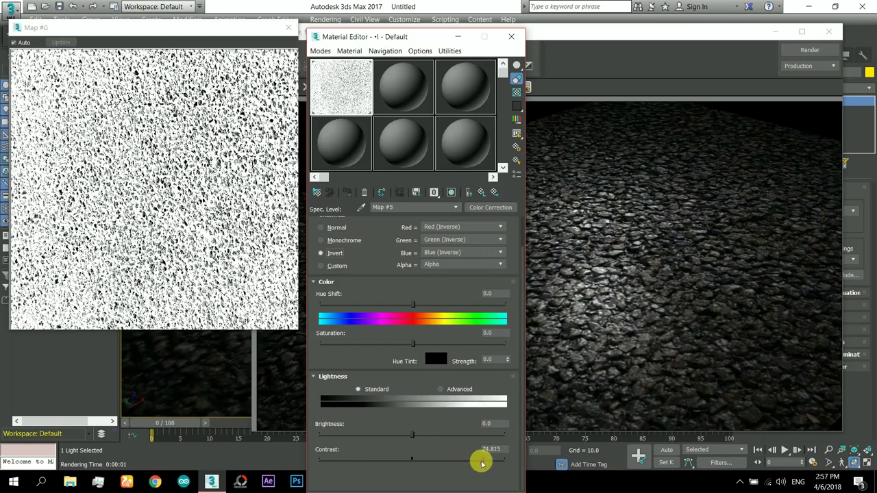
{"action": "mouse_move", "coordinate": [413, 435]}
{"action": "left_mouse_down"}
{"action": "mouse_move", "coordinate": [371, 436]}
{"action": "mouse_move", "coordinate": [406, 438]}
{"action": "left_mouse_up"}
{"action": "left_click_drag", "start_coordinate": [482, 460], "coordinate": [413, 460]}
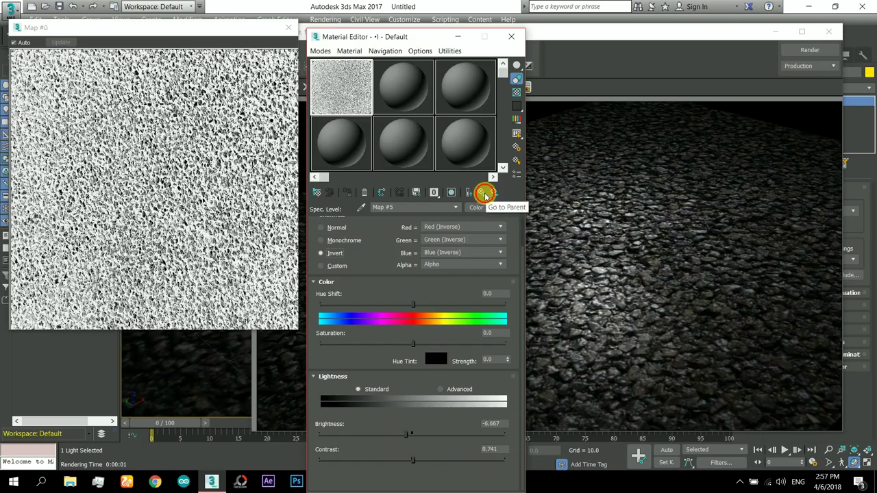
{"action": "left_click", "coordinate": [489, 194]}
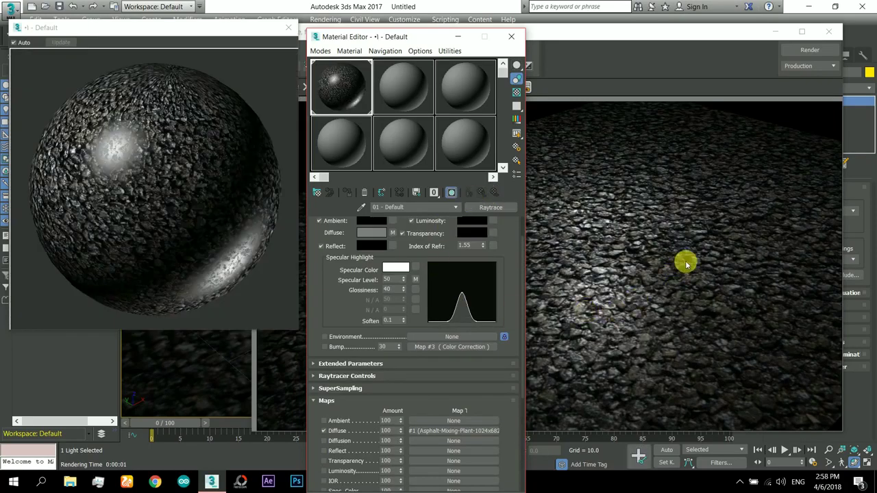
Render the perspective view with the inverted Spec. Level map and examine the specular highlight up close
{"action": "key", "text": "shift+q"}
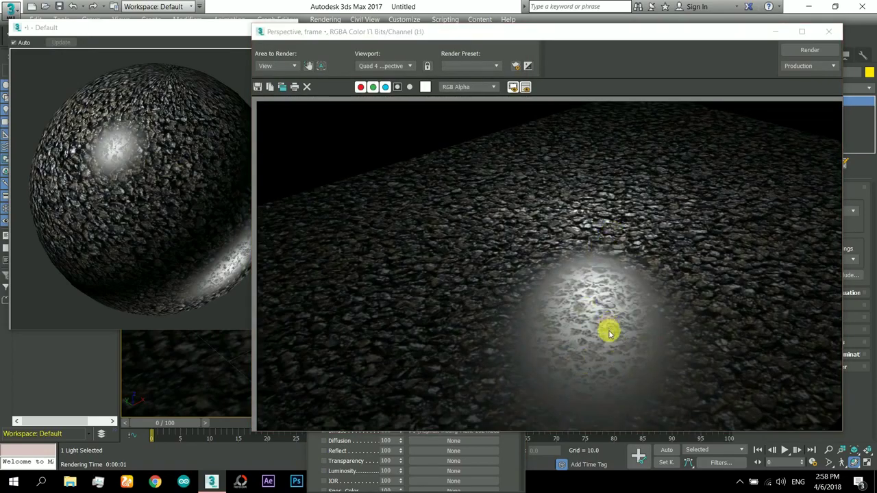
{"action": "scroll", "coordinate": [610, 333], "scroll_direction": "up", "scroll_amount": 3}
{"action": "key", "text": "shift+q"}
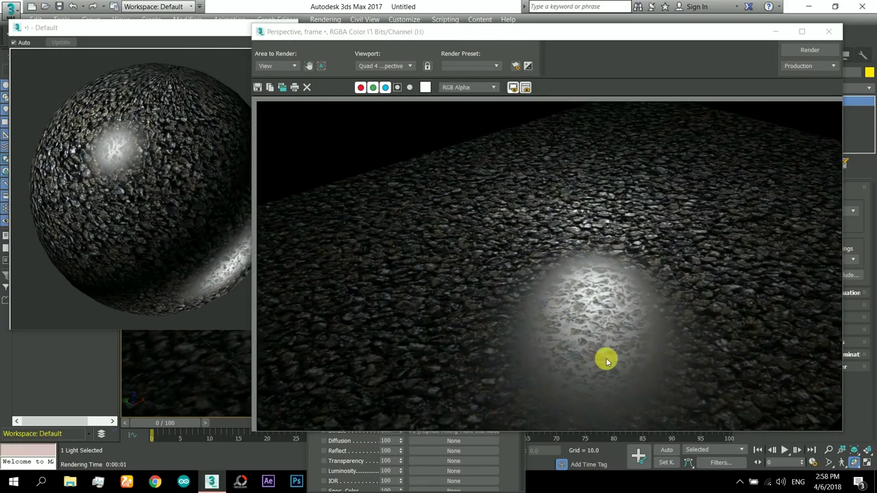
{"action": "scroll", "coordinate": [606, 358], "scroll_direction": "up", "scroll_amount": 3}
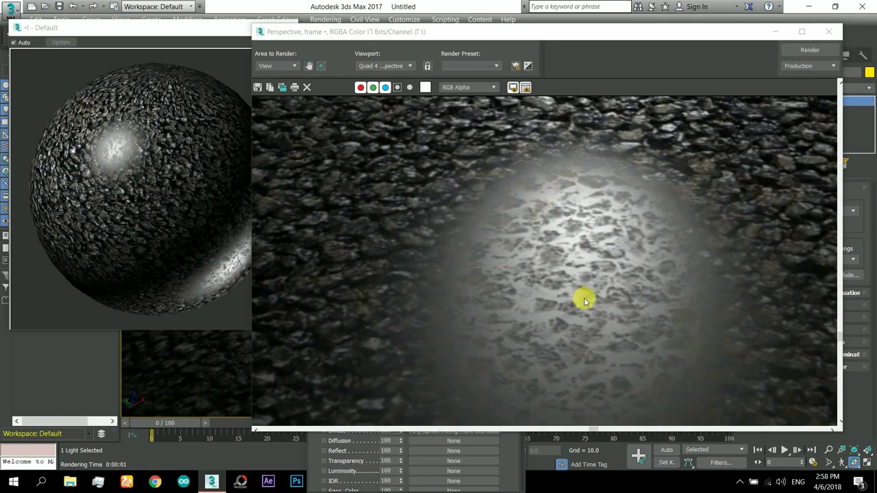
{"action": "scroll", "coordinate": [585, 300], "scroll_direction": "down", "scroll_amount": 3}
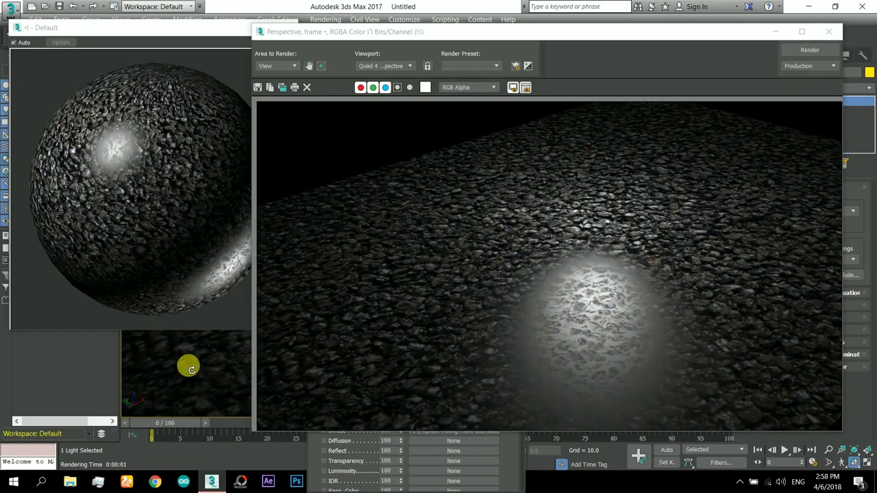
Enable the Bump map and render, render again with its amount set to 10, then close the render and disable Bump
{"action": "left_click", "coordinate": [316, 453]}
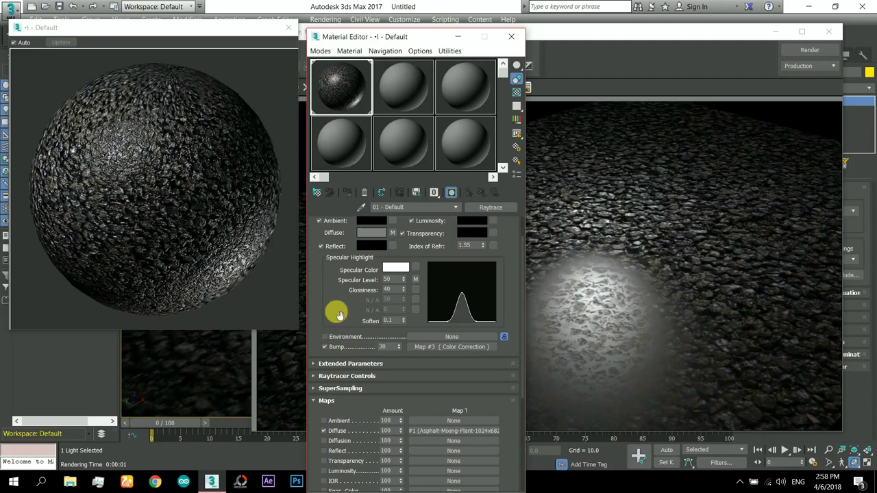
{"action": "key", "text": "shift+q"}
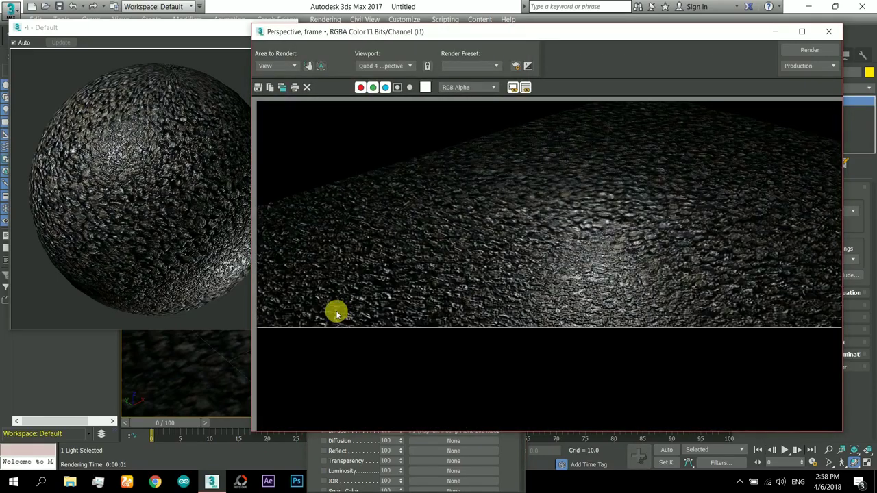
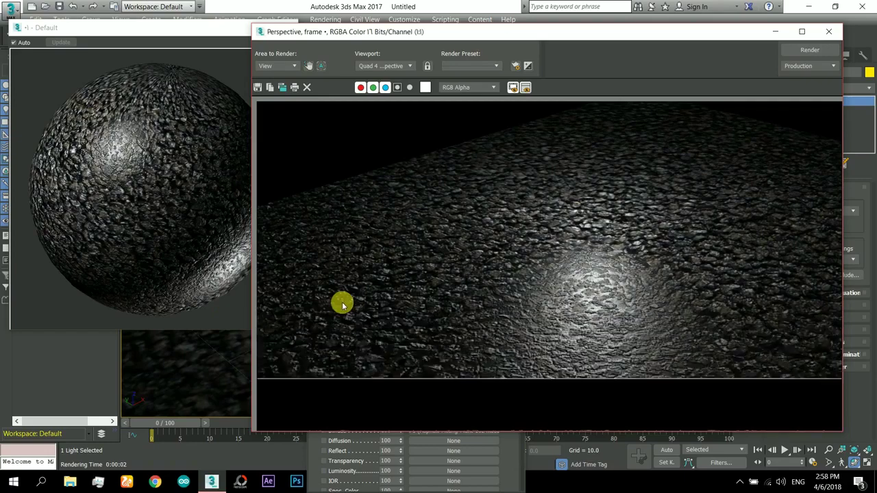
{"action": "scroll", "coordinate": [619, 308], "scroll_direction": "up", "scroll_amount": 2}
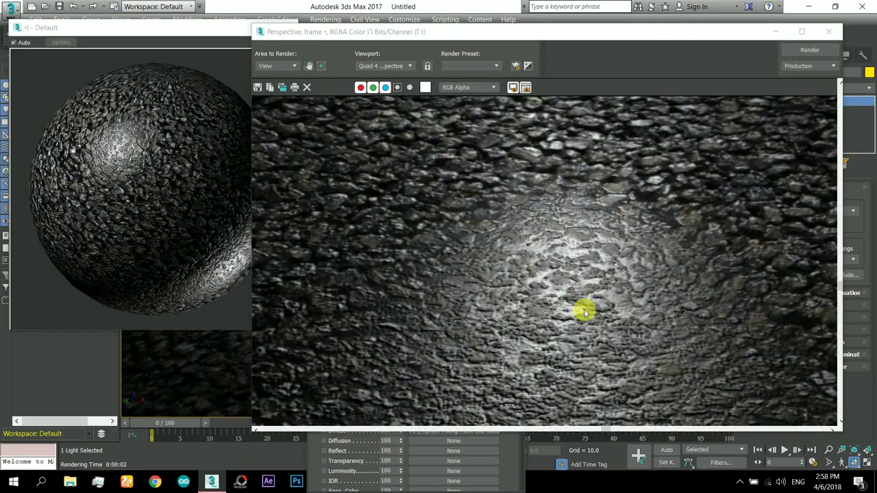
{"action": "scroll", "coordinate": [568, 312], "scroll_direction": "down", "scroll_amount": 2}
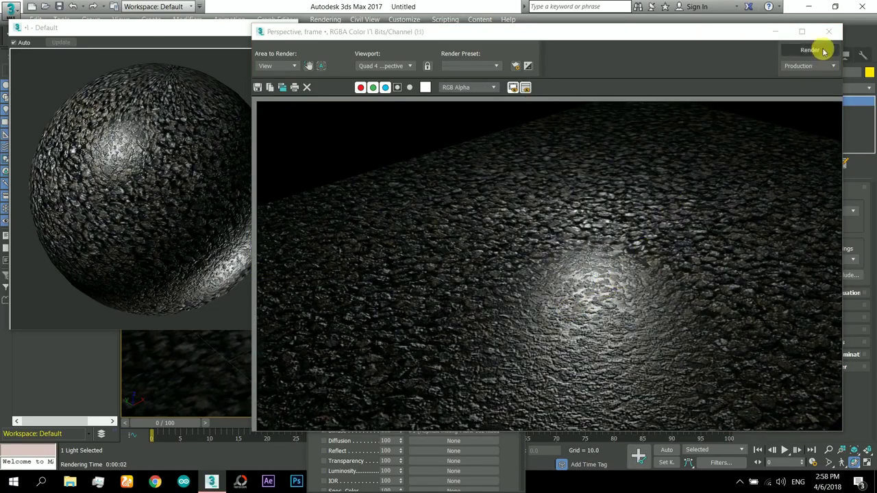
{"action": "left_click", "coordinate": [827, 32]}
Copy the Specular Level slot's Color Correction map and paste it as a copy into the Glossiness slot
{"action": "scroll", "coordinate": [336, 333], "scroll_direction": "down", "scroll_amount": 1}
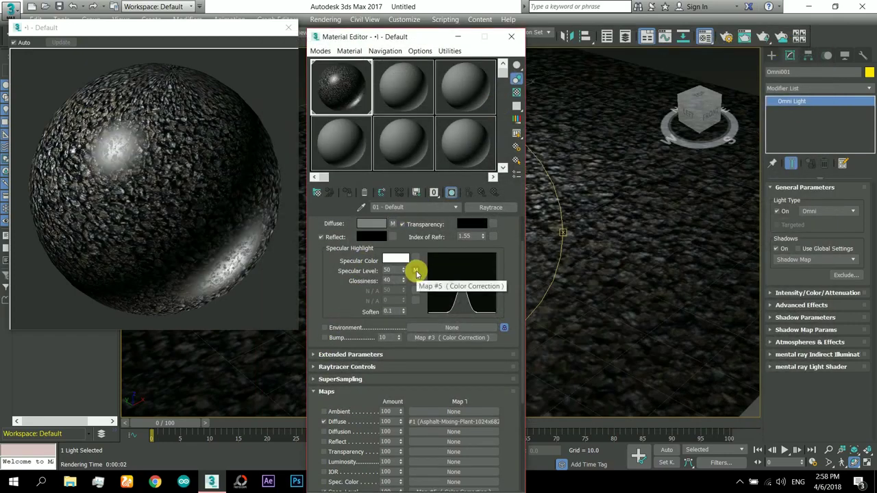
{"action": "right_click", "coordinate": [417, 272]}
{"action": "left_click", "coordinate": [419, 288]}
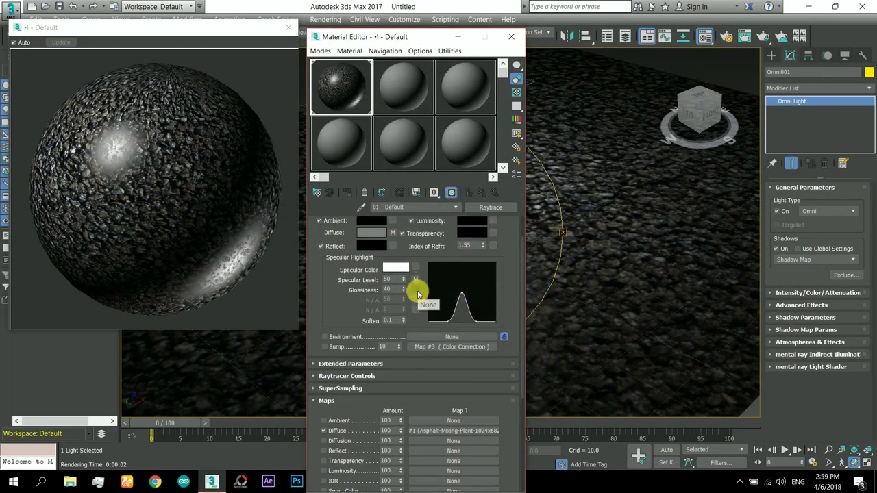
{"action": "right_click", "coordinate": [416, 291]}
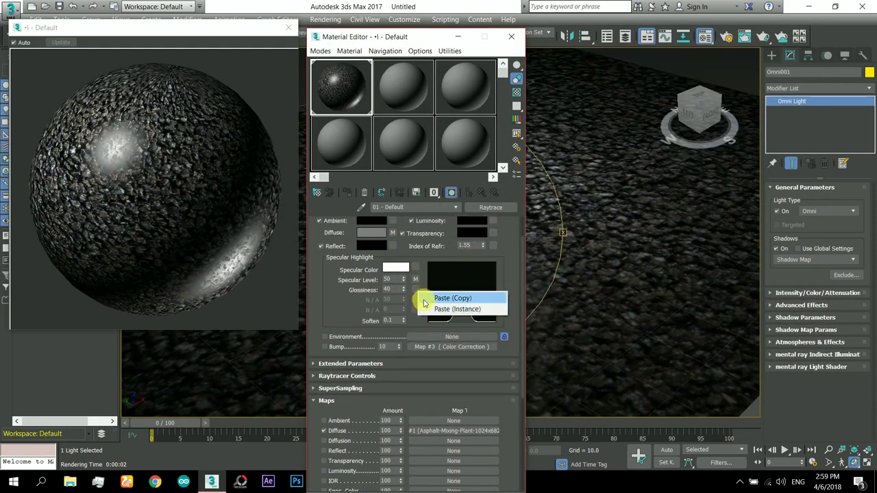
{"action": "left_click", "coordinate": [446, 299]}
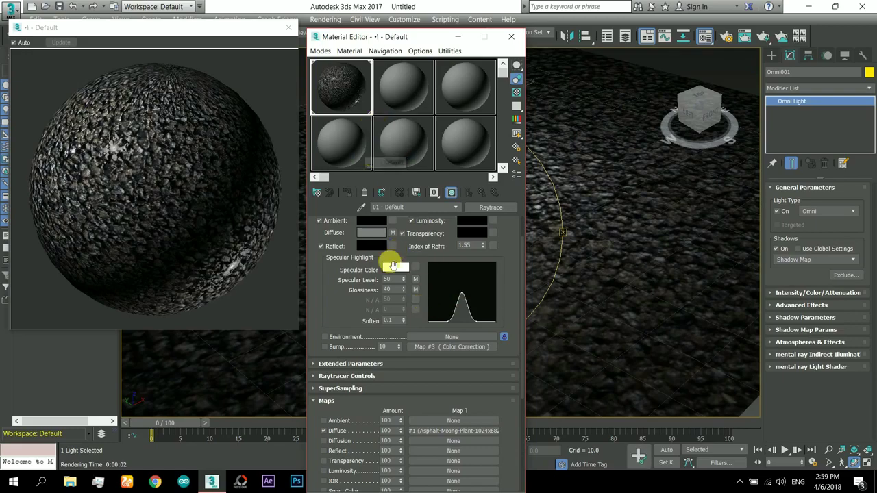
Set the Glossiness Color Correction's brightness to about -26.42 and contrast to about -19.506, then return to the material
{"action": "left_click", "coordinate": [415, 290]}
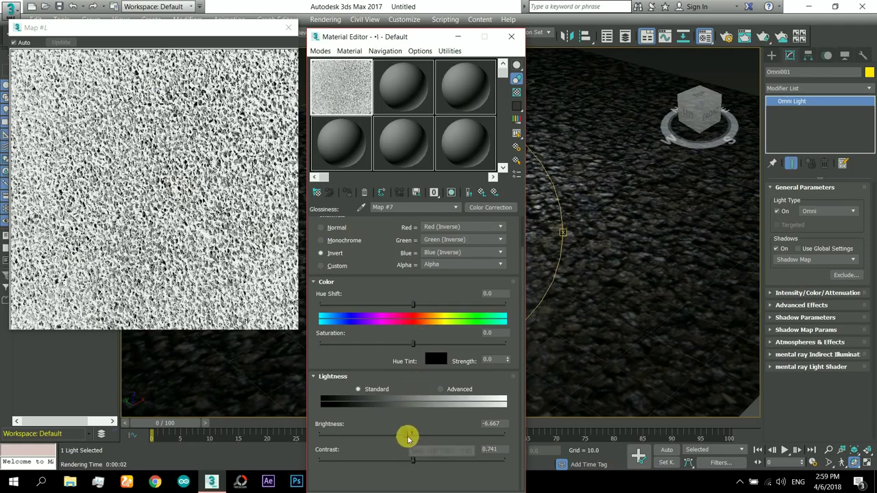
{"action": "left_click_drag", "start_coordinate": [406, 437], "coordinate": [387, 438]}
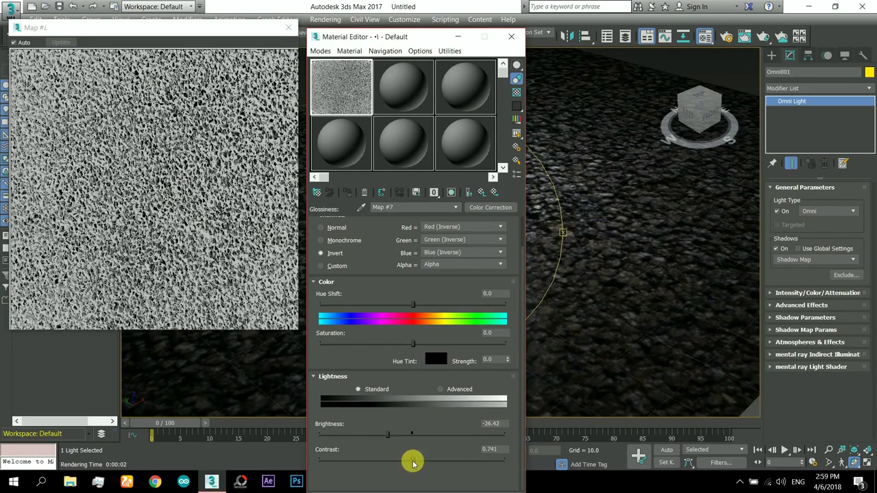
{"action": "left_click_drag", "start_coordinate": [413, 463], "coordinate": [400, 465]}
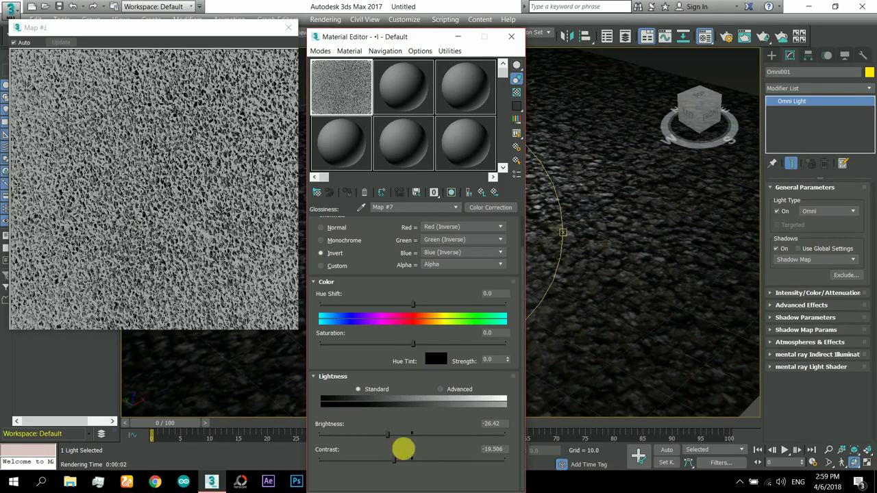
{"action": "left_click", "coordinate": [483, 193]}
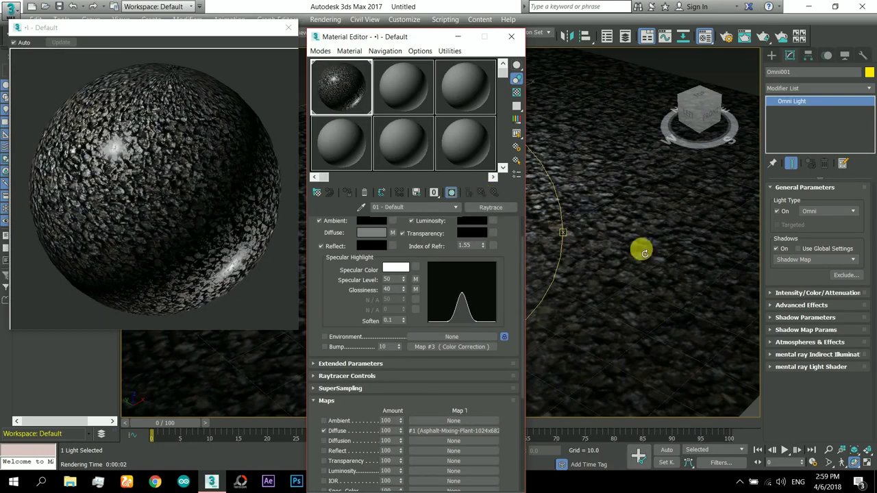
Render the perspective view with the adjusted Glossiness map, examine the specular highlight up close, then close the render
{"action": "key", "text": "shift+q"}
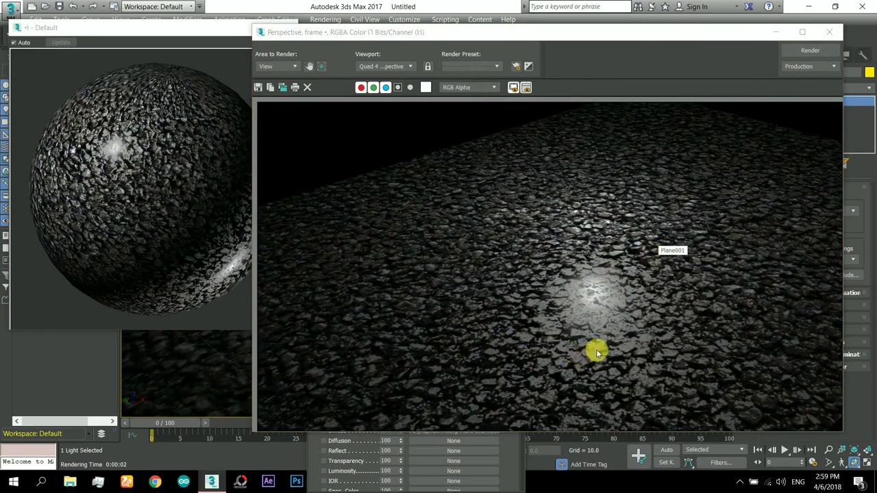
{"action": "scroll", "coordinate": [597, 352], "scroll_direction": "up", "scroll_amount": 3}
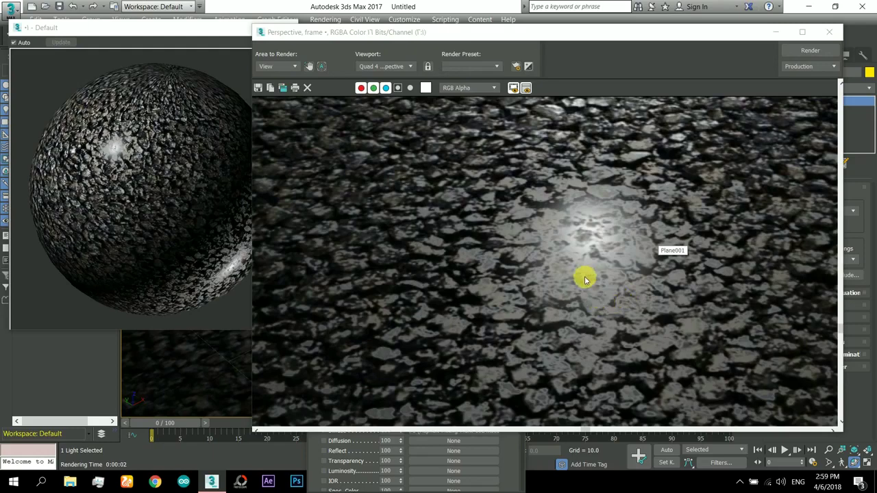
{"action": "scroll", "coordinate": [583, 274], "scroll_direction": "down", "scroll_amount": 3}
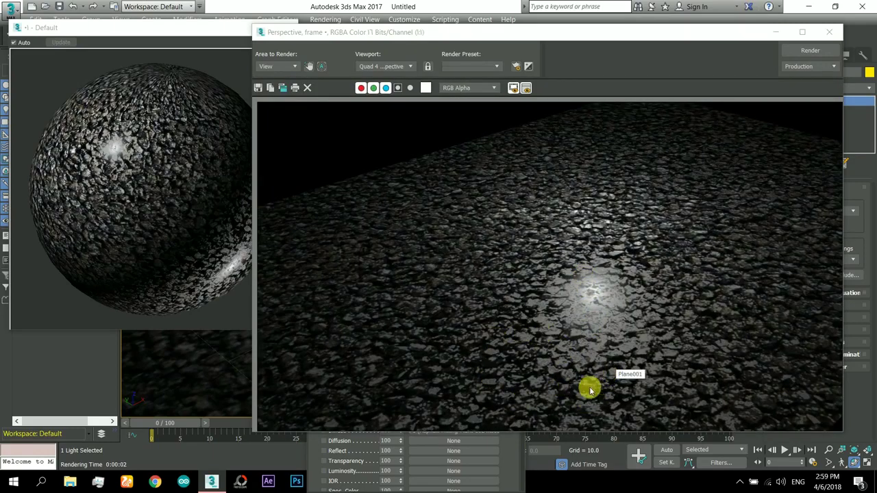
{"action": "scroll", "coordinate": [607, 386], "scroll_direction": "up", "scroll_amount": 3}
{"action": "scroll", "coordinate": [635, 348], "scroll_direction": "down", "scroll_amount": 3}
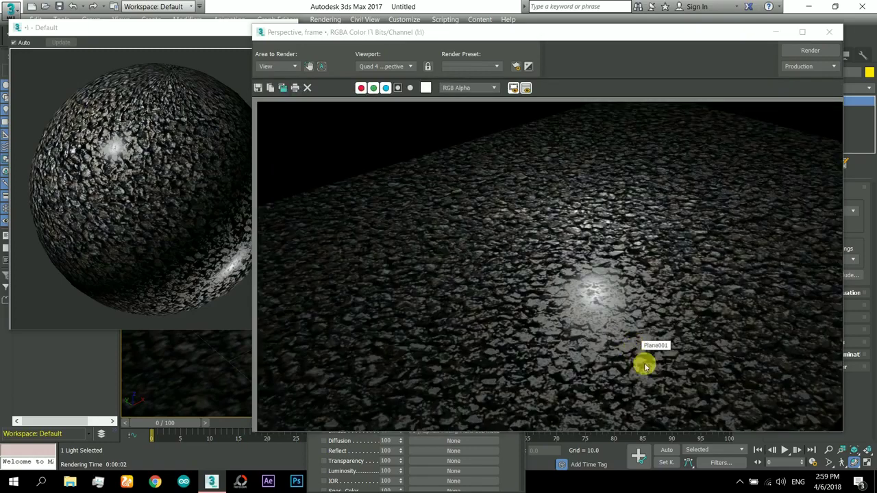
{"action": "left_click_drag", "start_coordinate": [641, 44], "coordinate": [540, 22]}
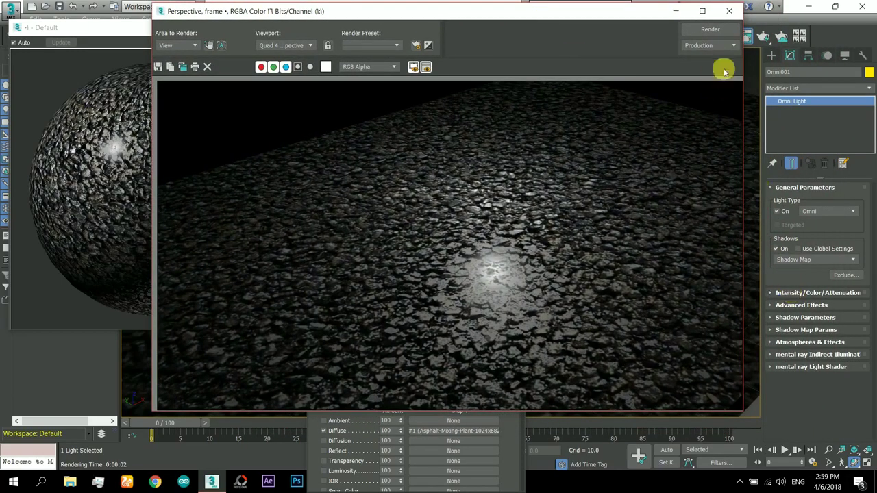
{"action": "left_click", "coordinate": [729, 11]}
Turn off the Omni light's Diffuse effect on surfaces and render to examine the specular highlight on its own
{"action": "left_click_drag", "start_coordinate": [404, 38], "coordinate": [234, 132]}
{"action": "left_click", "coordinate": [825, 293]}
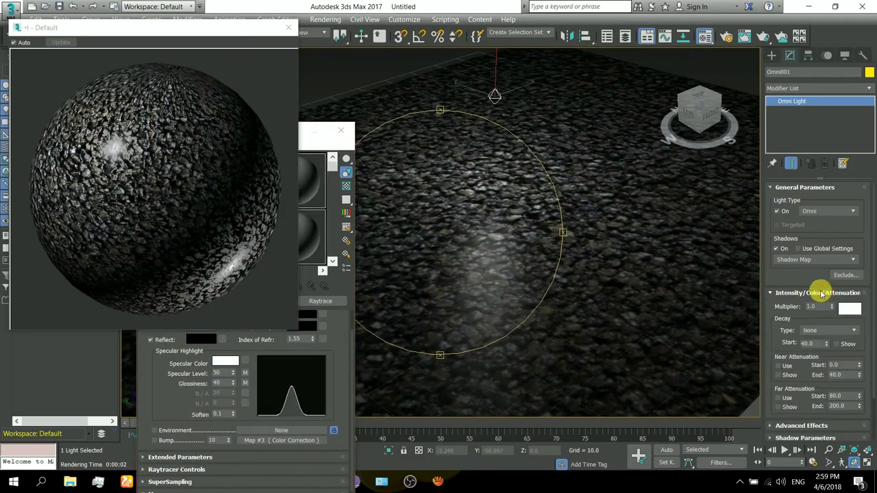
{"action": "scroll", "coordinate": [785, 336], "scroll_direction": "down", "scroll_amount": 2}
{"action": "left_click", "coordinate": [805, 376]}
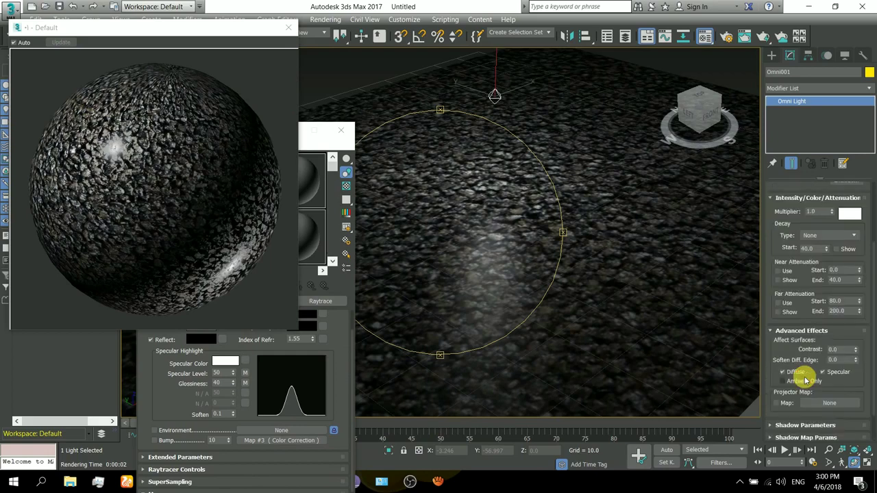
{"action": "left_click", "coordinate": [795, 372]}
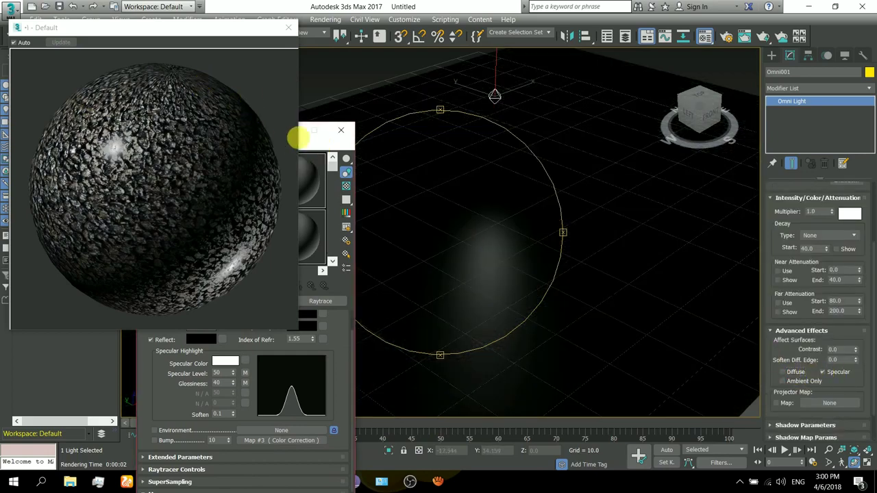
{"action": "key", "text": "shift+q"}
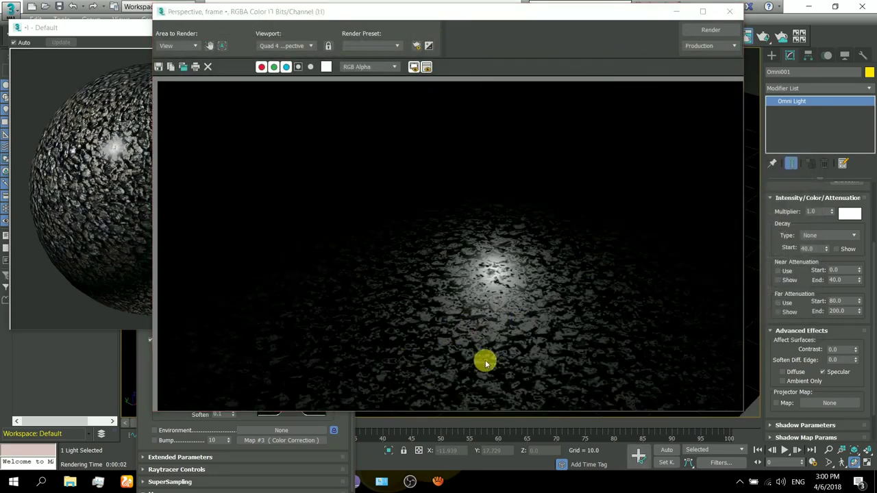
{"action": "scroll", "coordinate": [555, 287], "scroll_direction": "up", "scroll_amount": 2}
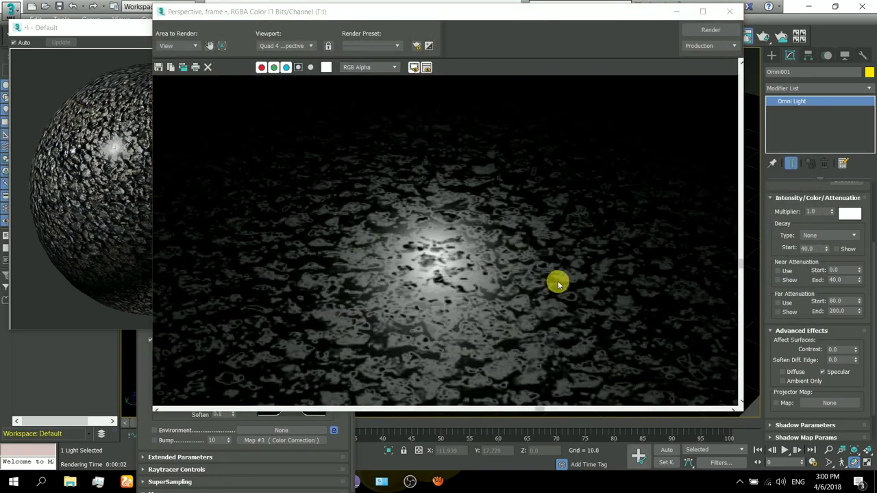
{"action": "scroll", "coordinate": [471, 289], "scroll_direction": "down", "scroll_amount": 2}
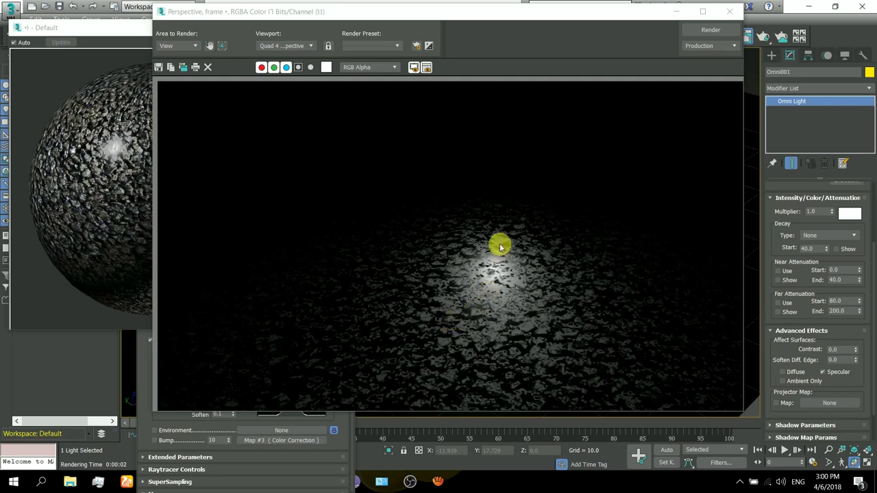
{"action": "left_click_drag", "start_coordinate": [401, 26], "coordinate": [490, 36]}
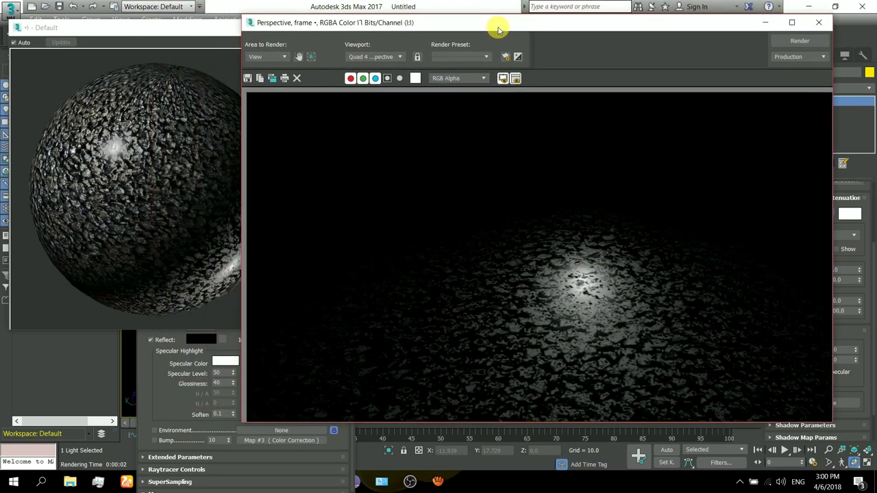
Enable the material's Bump map and render the highlight, restore the Omni light's Diffuse effect and render again
{"action": "left_click", "coordinate": [179, 373]}
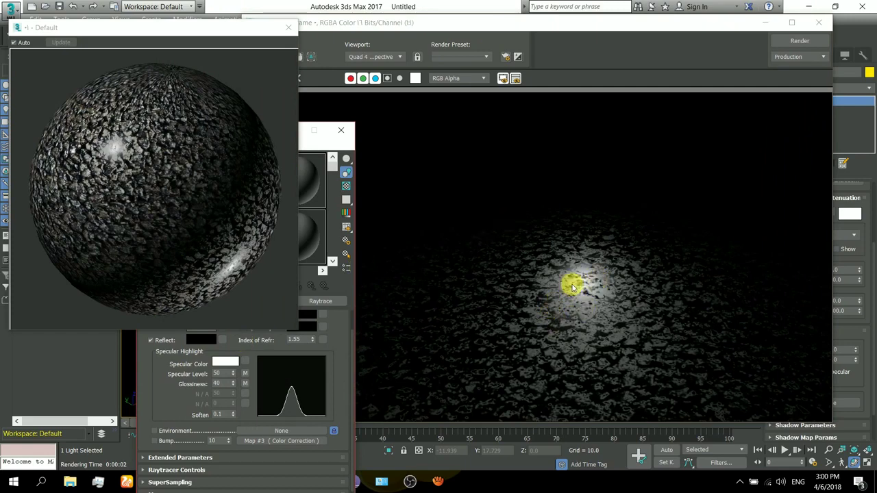
{"action": "left_click", "coordinate": [245, 384]}
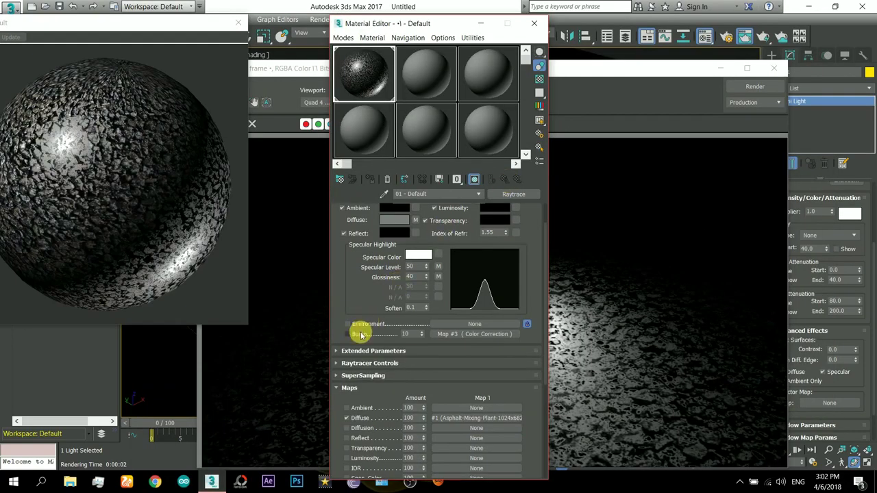
{"action": "left_click", "coordinate": [359, 334]}
{"action": "key", "text": "shift+q"}
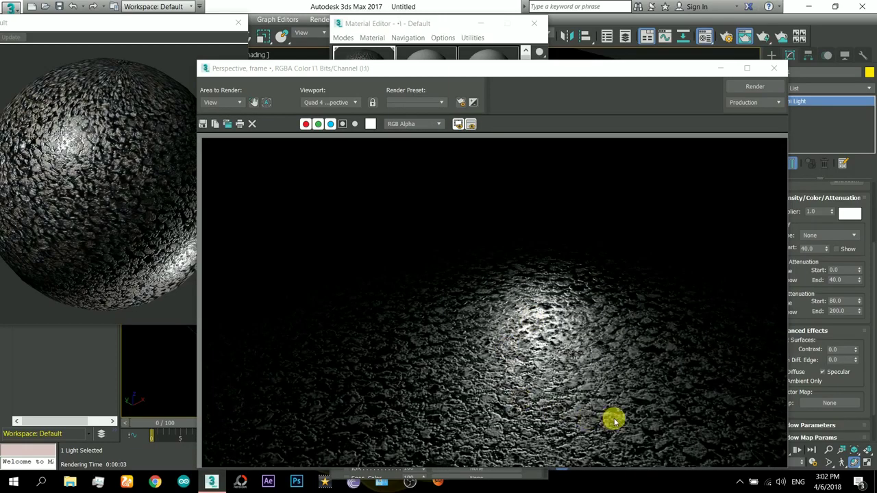
{"action": "left_click_drag", "start_coordinate": [606, 73], "coordinate": [620, 36]}
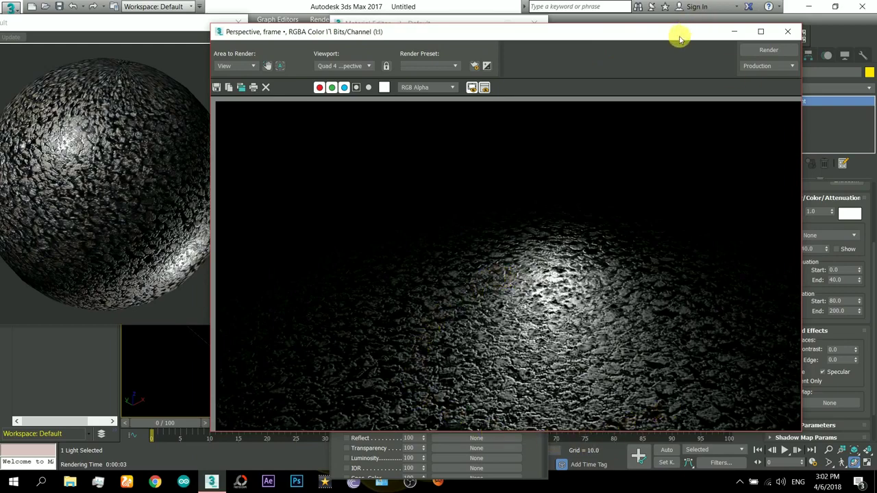
{"action": "left_click_drag", "start_coordinate": [679, 39], "coordinate": [579, 45]}
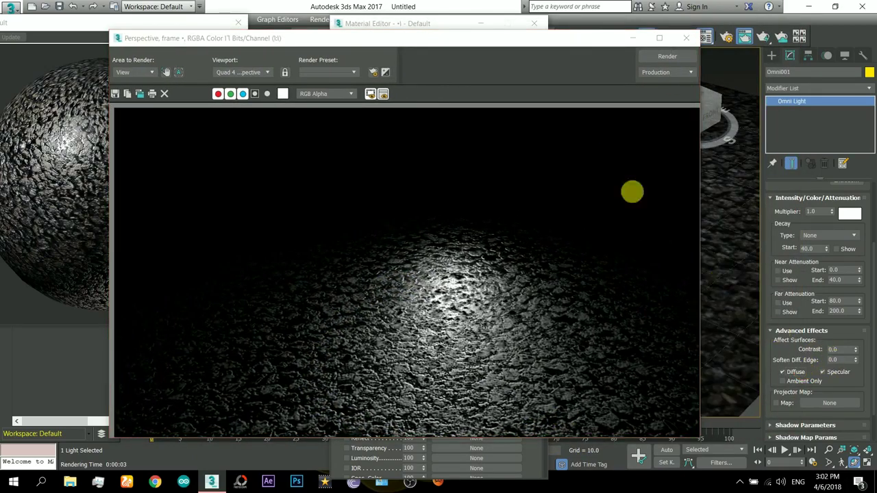
{"action": "key", "text": "shift+q"}
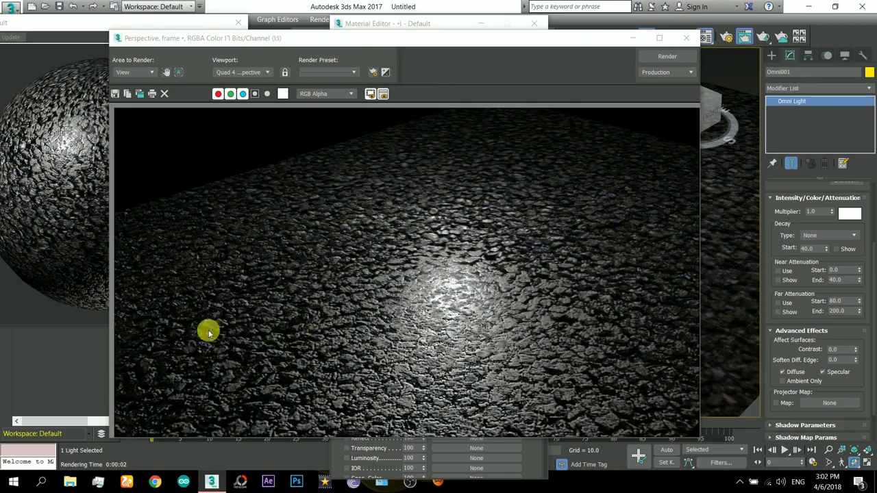
Try a warm yellow colour on the Omni light, render the perspective view and close the render
{"action": "left_click", "coordinate": [785, 221]}
{"action": "left_click_drag", "start_coordinate": [785, 221], "coordinate": [770, 326]}
{"action": "left_click", "coordinate": [848, 308]}
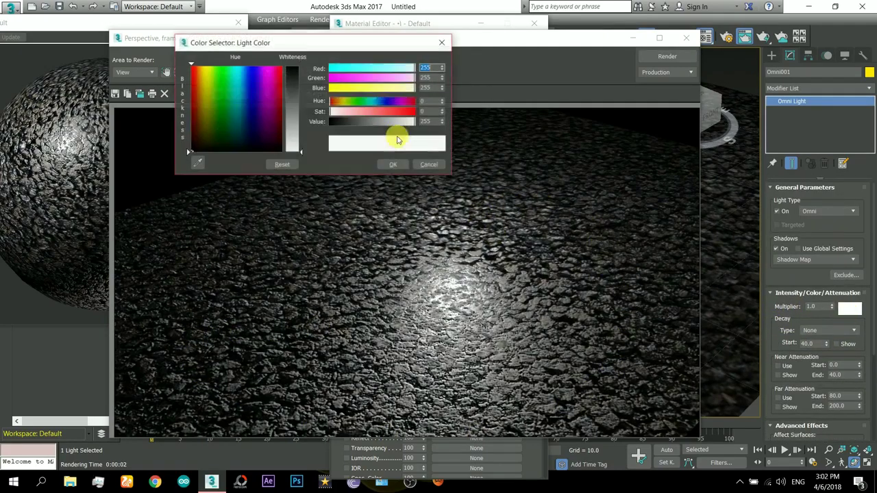
{"action": "left_click_drag", "start_coordinate": [216, 67], "coordinate": [202, 67]}
{"action": "mouse_move", "coordinate": [293, 82]}
{"action": "left_mouse_down"}
{"action": "mouse_move", "coordinate": [303, 127]}
{"action": "mouse_move", "coordinate": [293, 119]}
{"action": "left_mouse_up"}
{"action": "left_click", "coordinate": [391, 163]}
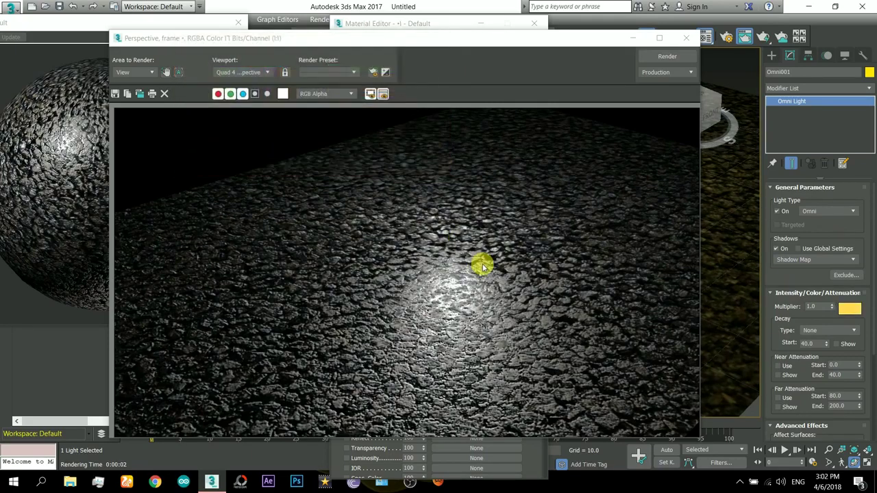
{"action": "key", "text": "shift+q"}
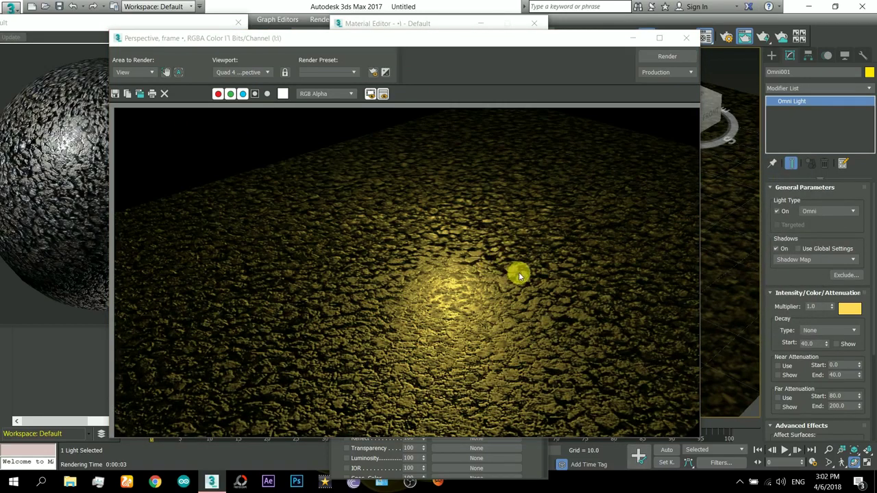
{"action": "left_click", "coordinate": [686, 38]}
Set the Omni light's colour back to pure white
{"action": "mouse_move", "coordinate": [380, 299]}
{"action": "left_mouse_down"}
{"action": "mouse_move", "coordinate": [381, 309]}
{"action": "mouse_move", "coordinate": [382, 282]}
{"action": "left_mouse_up"}
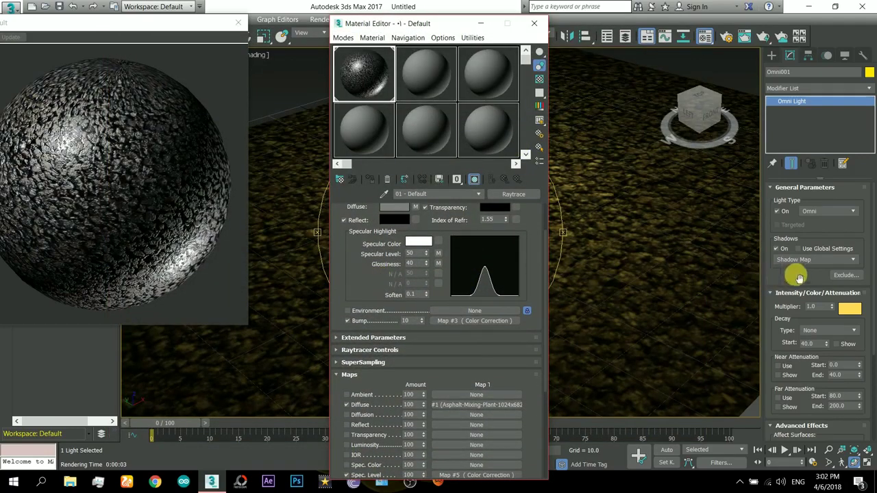
{"action": "left_click", "coordinate": [852, 317]}
{"action": "left_click_drag", "start_coordinate": [294, 137], "coordinate": [293, 151]}
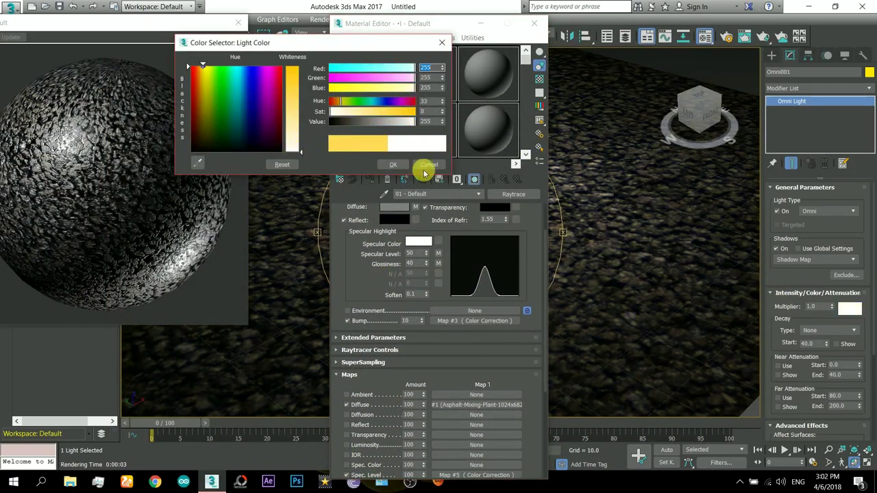
{"action": "left_click", "coordinate": [392, 165]}
Close the material and render windows, then apply a Displace modifier to the ground plane
{"action": "scroll", "coordinate": [364, 272], "scroll_direction": "down", "scroll_amount": 1}
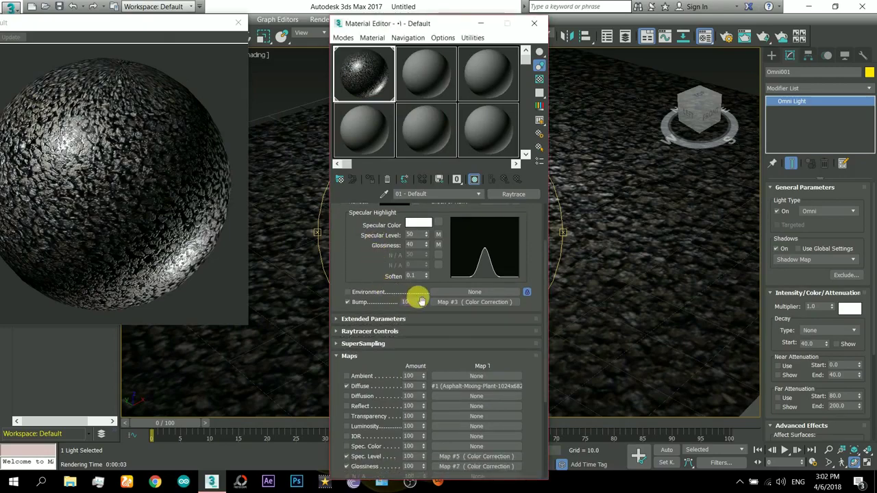
{"action": "scroll", "coordinate": [420, 300], "scroll_direction": "down", "scroll_amount": 8}
{"action": "left_click", "coordinate": [534, 22]}
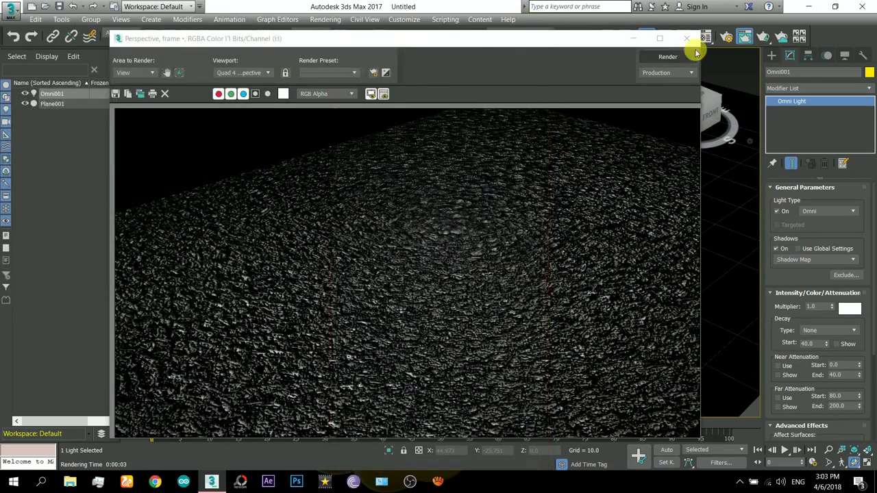
{"action": "key", "text": "w"}
{"action": "left_click", "coordinate": [476, 172]}
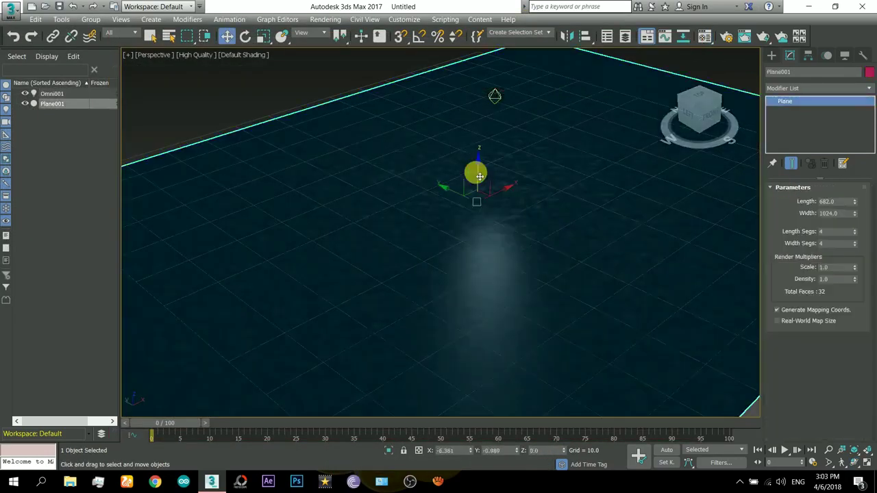
{"action": "left_click", "coordinate": [834, 88]}
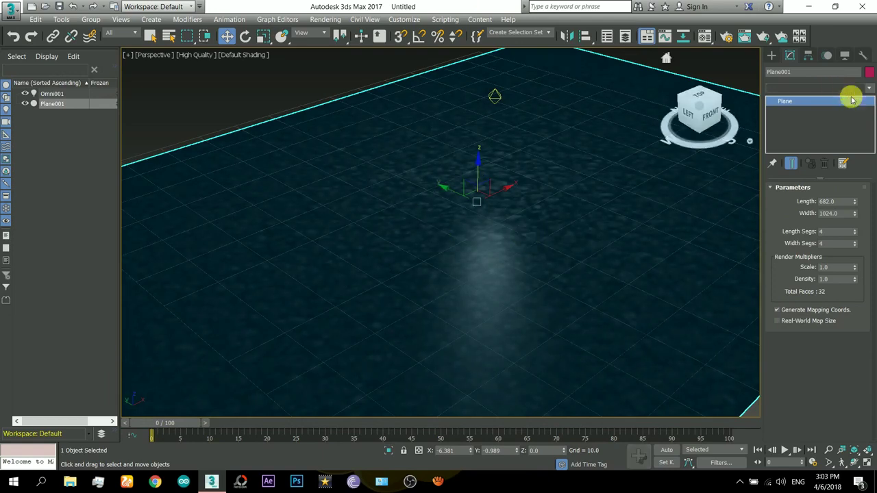
{"action": "left_click_drag", "start_coordinate": [868, 181], "coordinate": [872, 184]}
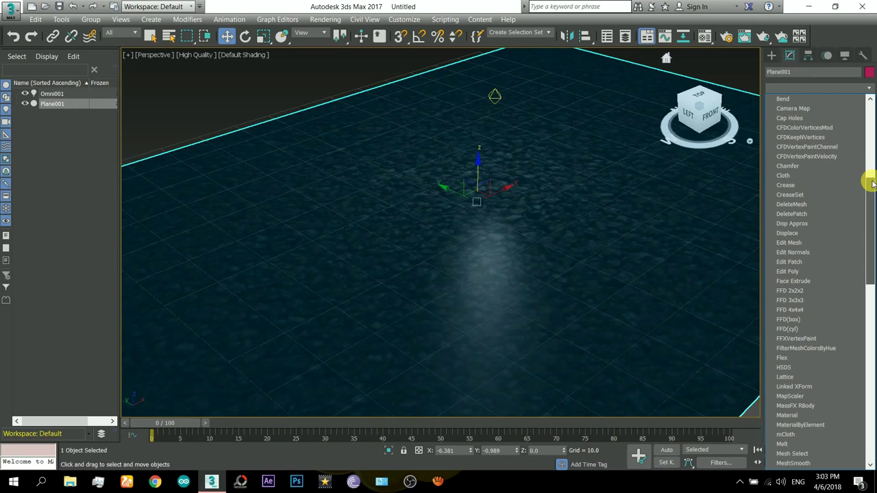
{"action": "left_click", "coordinate": [794, 232]}
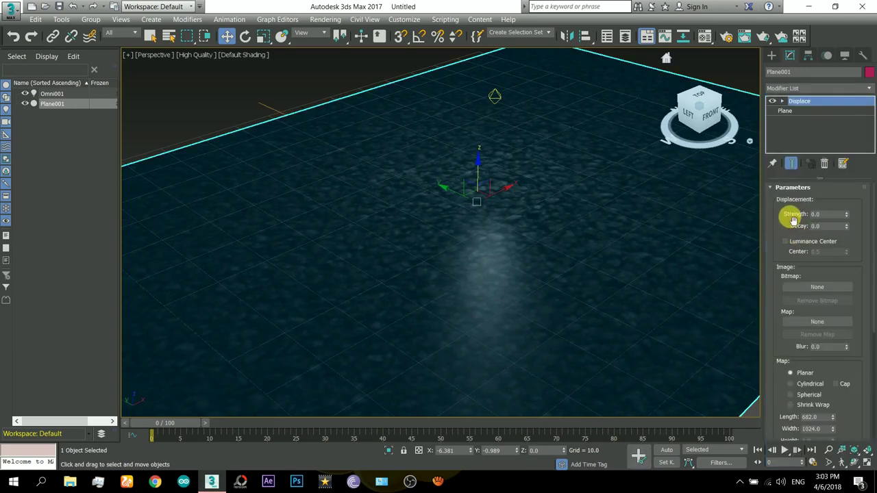
Set the base plane's length and width segments to 1000 each, beneath the Displace modifier
{"action": "left_click", "coordinate": [792, 112]}
{"action": "double_click", "coordinate": [832, 231]}
{"action": "type", "text": "1000"}
{"action": "double_click", "coordinate": [832, 244]}
{"action": "type", "text": "1"}
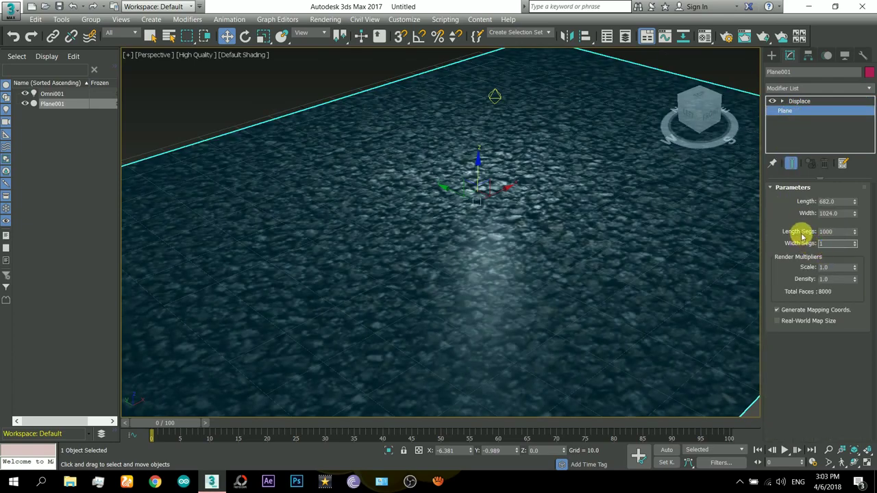
{"action": "key", "text": "Return"}
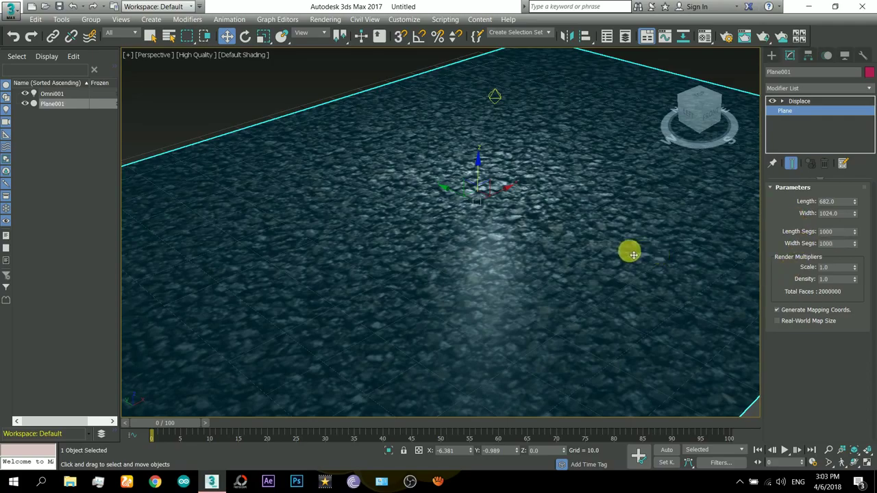
Show edged faces to inspect the plane's mesh density up close, then return to plain shading
{"action": "key", "text": "F4"}
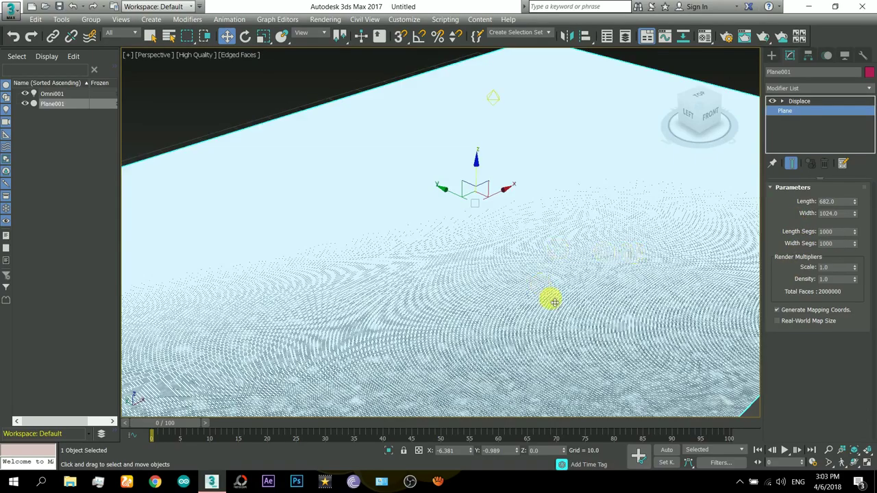
{"action": "scroll", "coordinate": [573, 361], "scroll_direction": "up", "scroll_amount": 10}
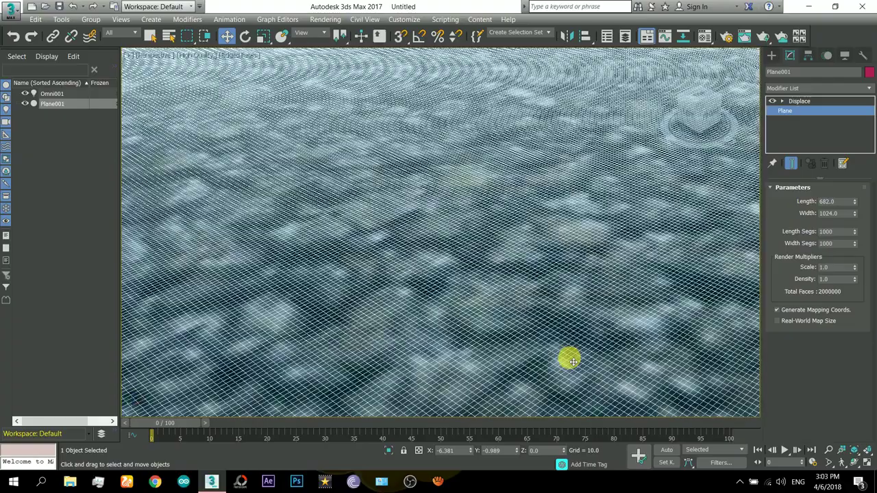
{"action": "scroll", "coordinate": [573, 361], "scroll_direction": "down", "scroll_amount": 10}
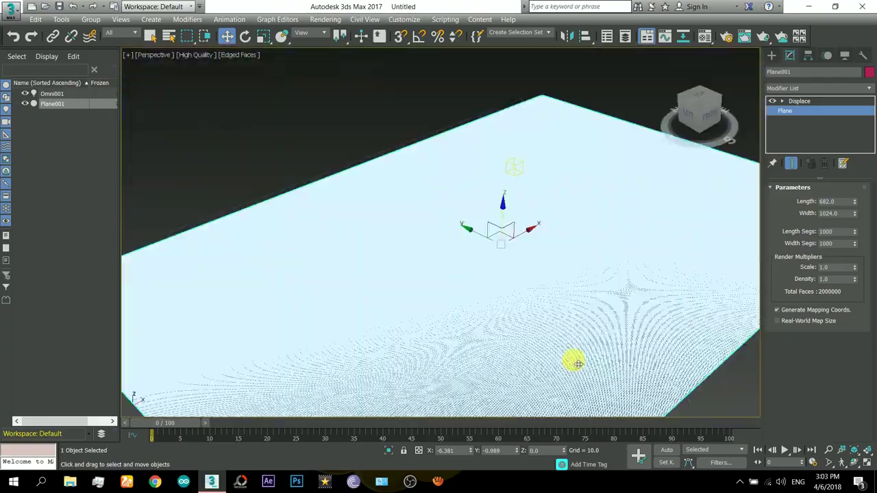
{"action": "key", "text": "F4"}
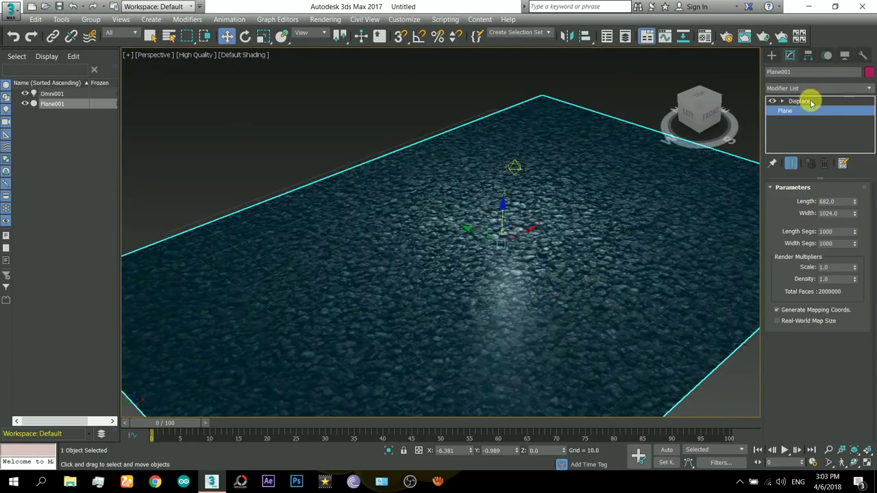
Paste the material's bump Color Correction map as an instance into the Displace modifier's map slot, then close the Material Editor
{"action": "left_click", "coordinate": [808, 101]}
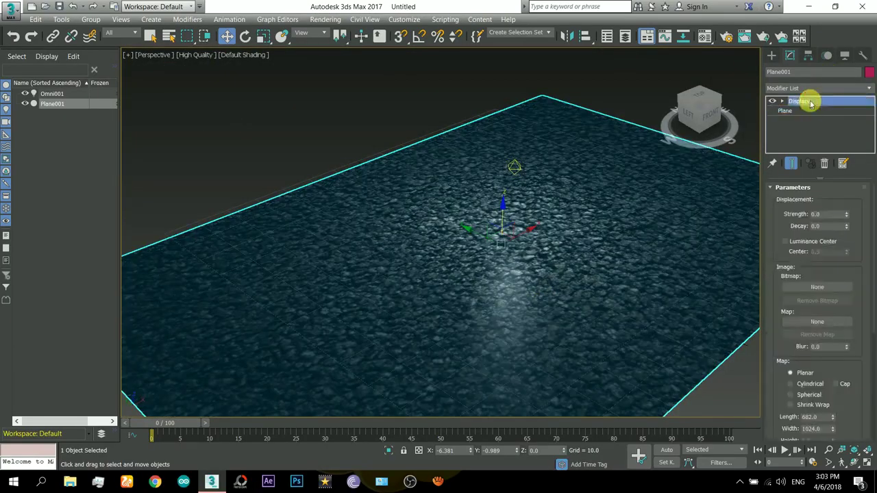
{"action": "key", "text": "m"}
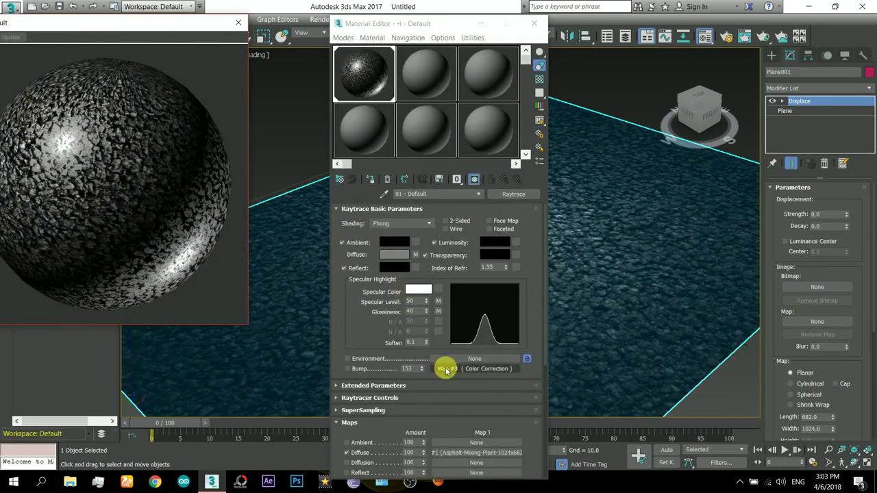
{"action": "right_click", "coordinate": [446, 370]}
{"action": "left_click", "coordinate": [470, 386]}
{"action": "right_click", "coordinate": [820, 321]}
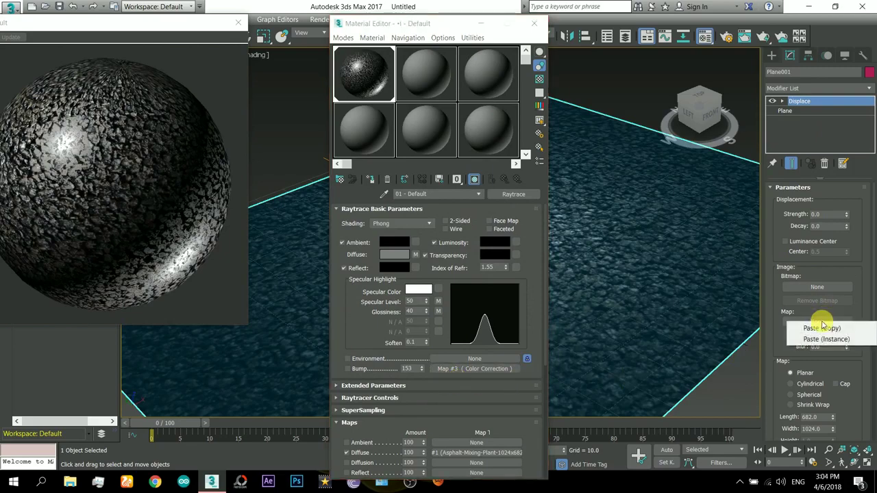
{"action": "left_click", "coordinate": [826, 339]}
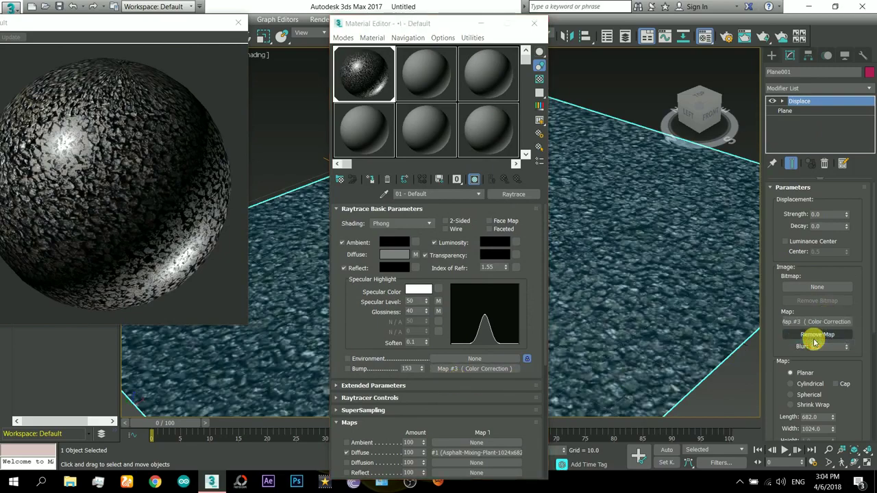
{"action": "left_click", "coordinate": [535, 24]}
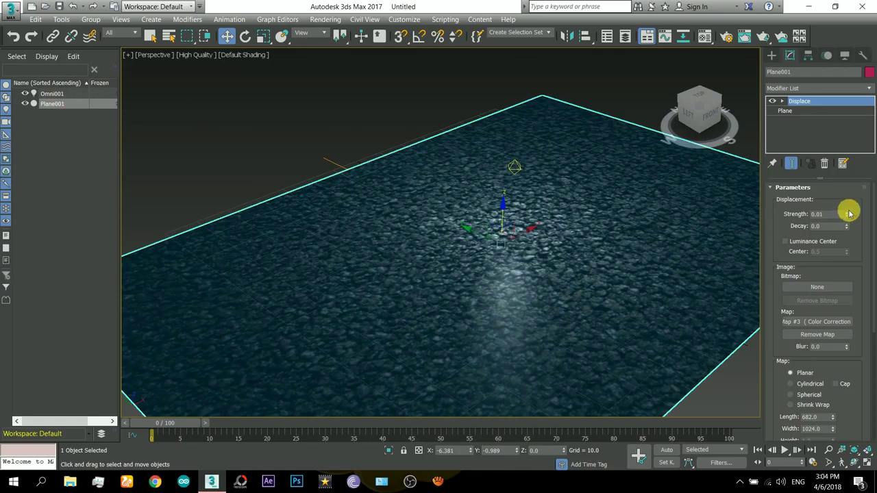
Raise the Displace modifier's strength to 0.51
{"action": "left_click_drag", "start_coordinate": [850, 210], "coordinate": [856, 214]}
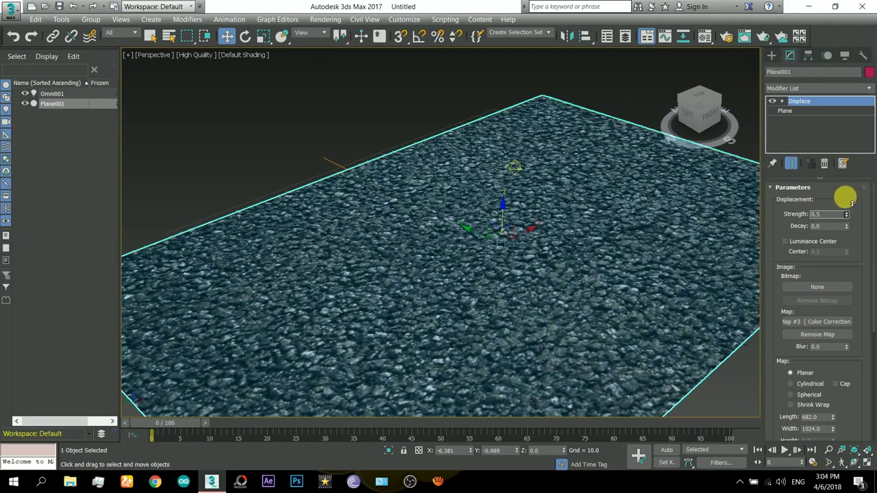
{"action": "double_click", "coordinate": [829, 215]}
Examine the displaced asphalt surface from several angles, both with edged faces and with plain shading
{"action": "scroll", "coordinate": [575, 278], "scroll_direction": "up", "scroll_amount": 6}
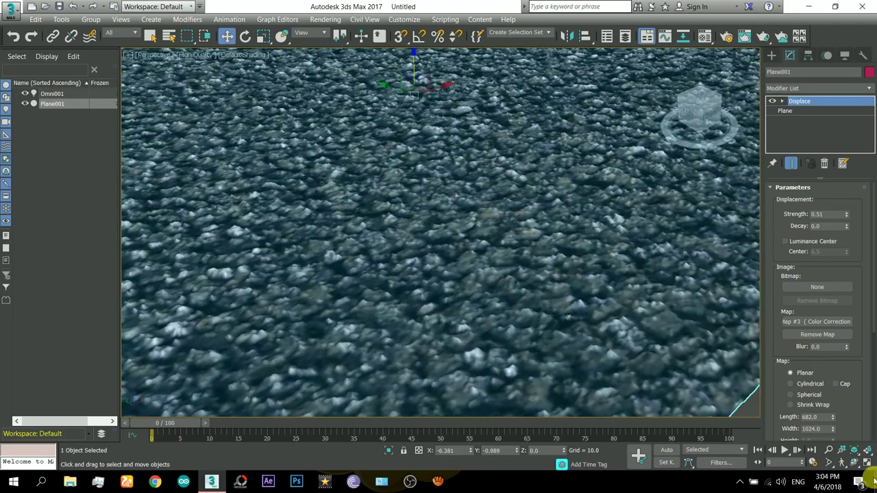
{"action": "left_click", "coordinate": [855, 464]}
{"action": "left_click_drag", "start_coordinate": [516, 238], "coordinate": [520, 204]}
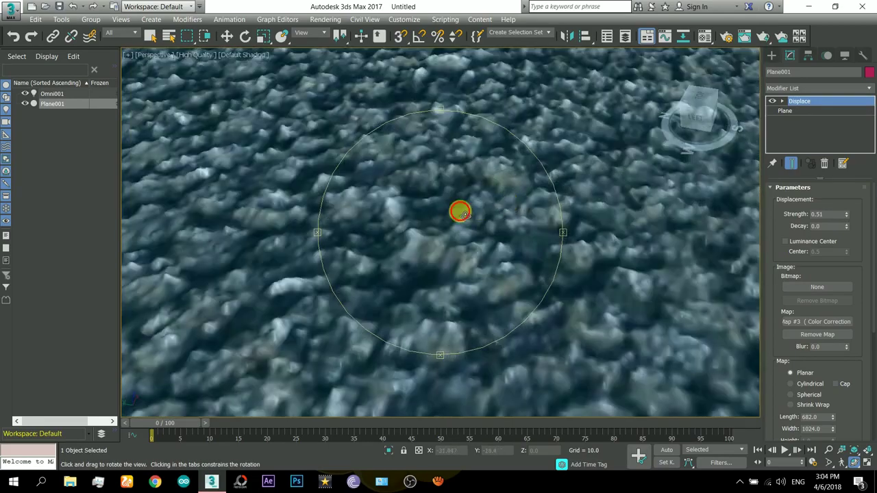
{"action": "left_click_drag", "start_coordinate": [463, 215], "coordinate": [479, 215]}
{"action": "key", "text": "F4"}
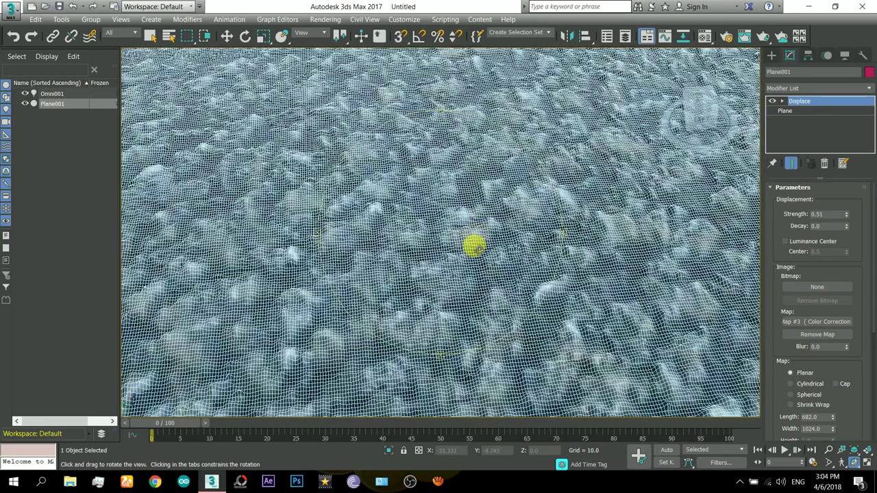
{"action": "left_click_drag", "start_coordinate": [474, 254], "coordinate": [481, 238]}
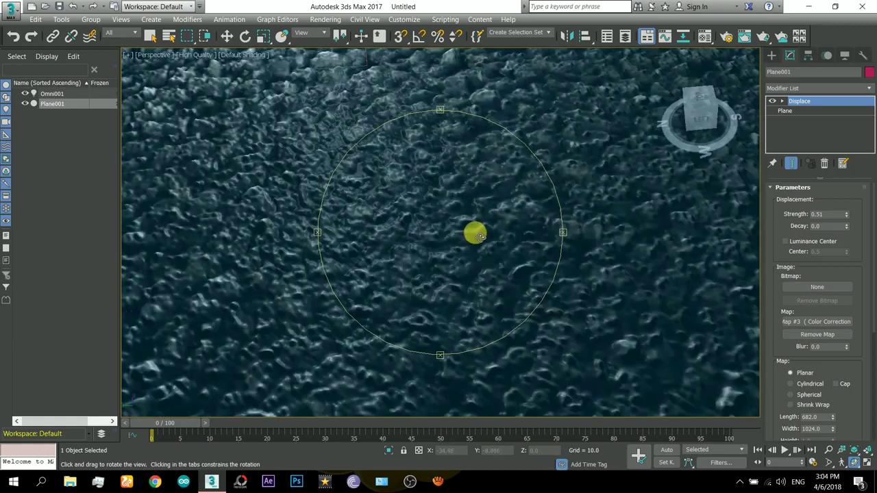
{"action": "left_click_drag", "start_coordinate": [439, 202], "coordinate": [569, 288]}
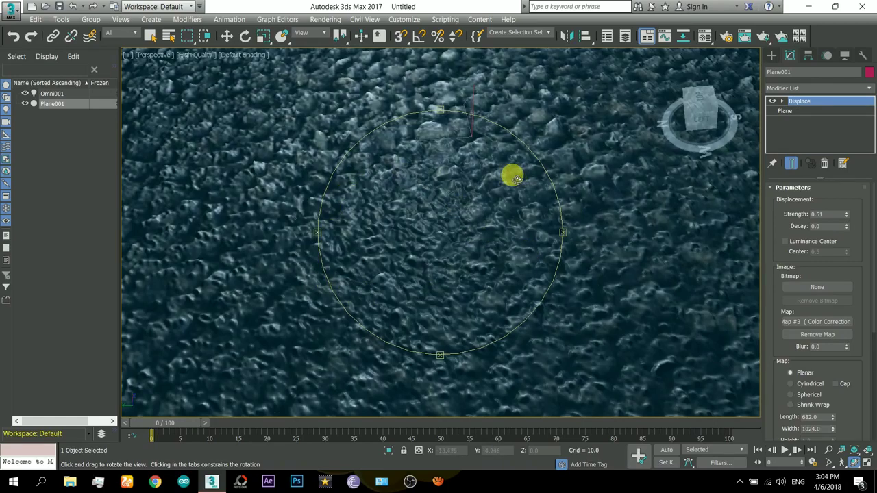
{"action": "scroll", "coordinate": [511, 174], "scroll_direction": "down", "scroll_amount": 4}
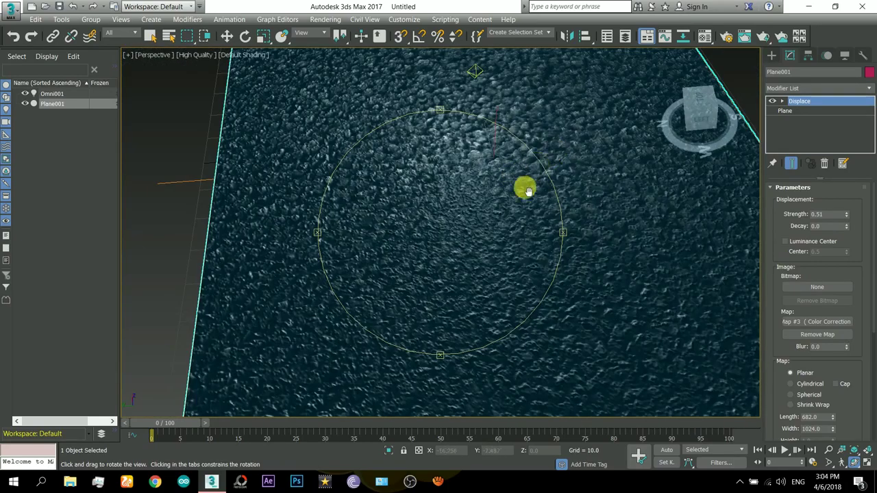
{"action": "left_click_drag", "start_coordinate": [525, 187], "coordinate": [517, 214]}
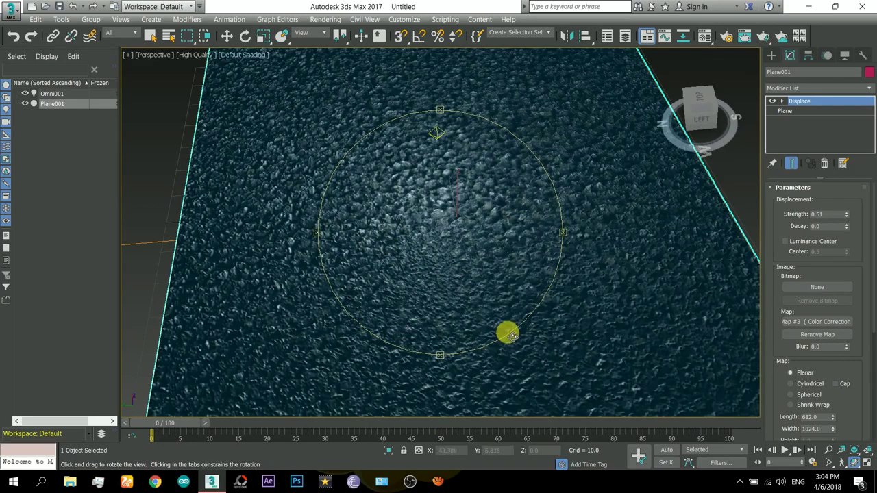
Set the Displace modifier's strength to 0.5 and deselect the ground plane
{"action": "left_click", "coordinate": [820, 218]}
{"action": "type", "text": "0.5"}
{"action": "key", "text": "Return"}
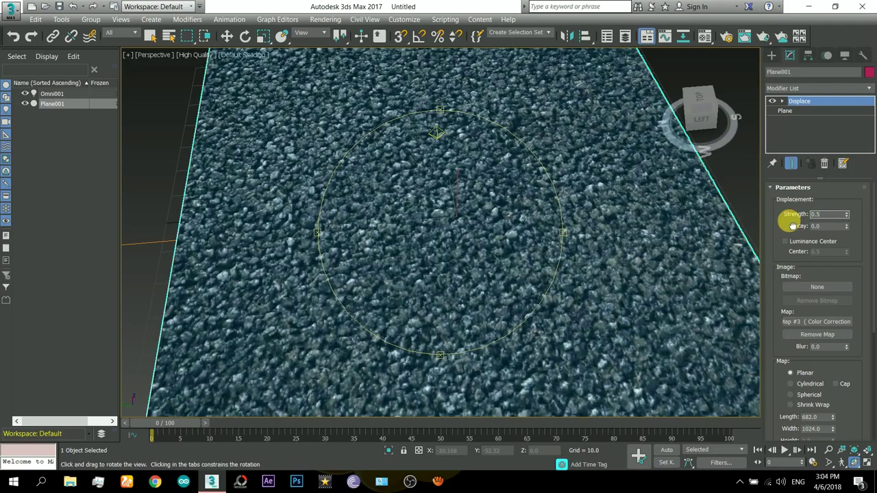
{"action": "left_click_drag", "start_coordinate": [424, 246], "coordinate": [473, 239]}
{"action": "right_click", "coordinate": [473, 239]}
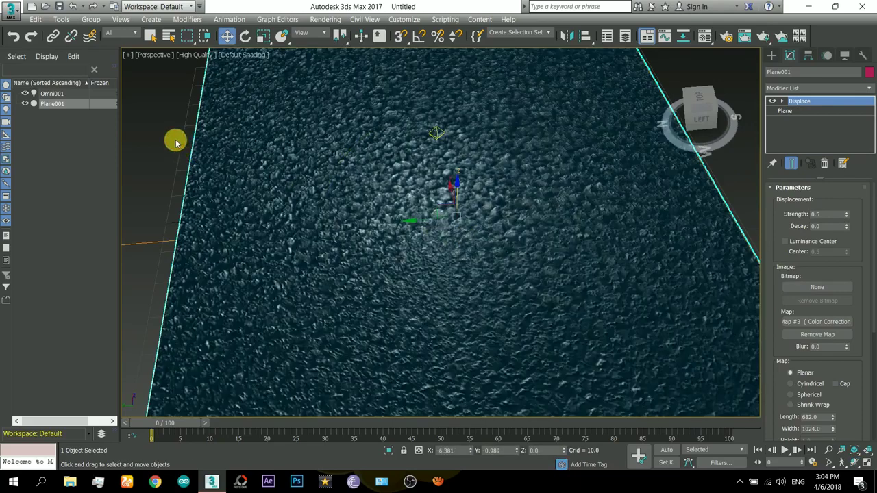
{"action": "left_click", "coordinate": [176, 147]}
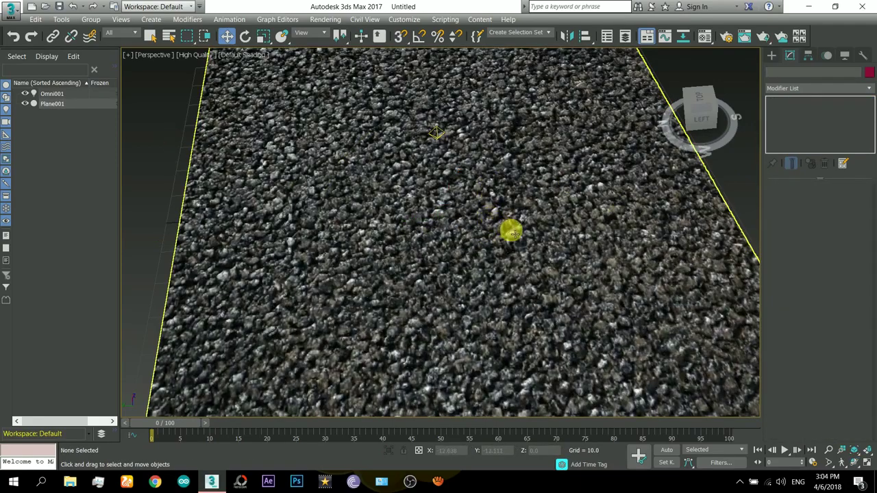
Render the perspective view and inspect the displaced stones in the rendered image at several magnifications
{"action": "key", "text": "shift+q"}
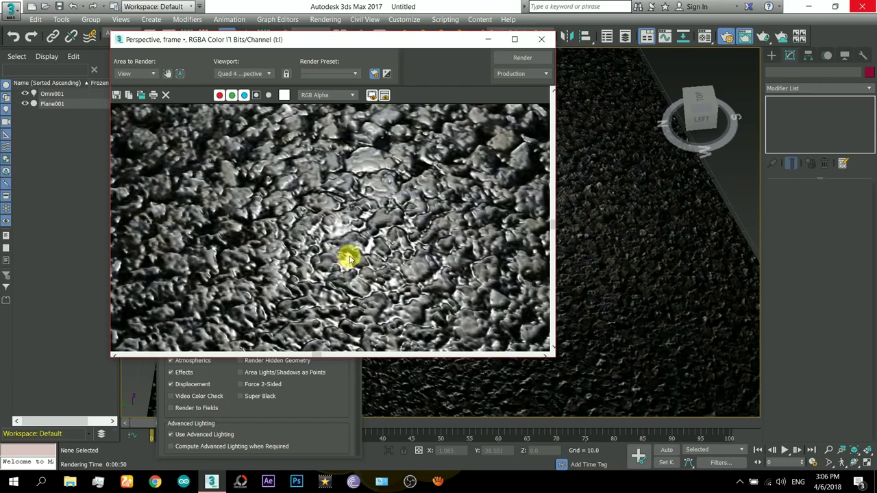
{"action": "scroll", "coordinate": [348, 258], "scroll_direction": "down", "scroll_amount": 2}
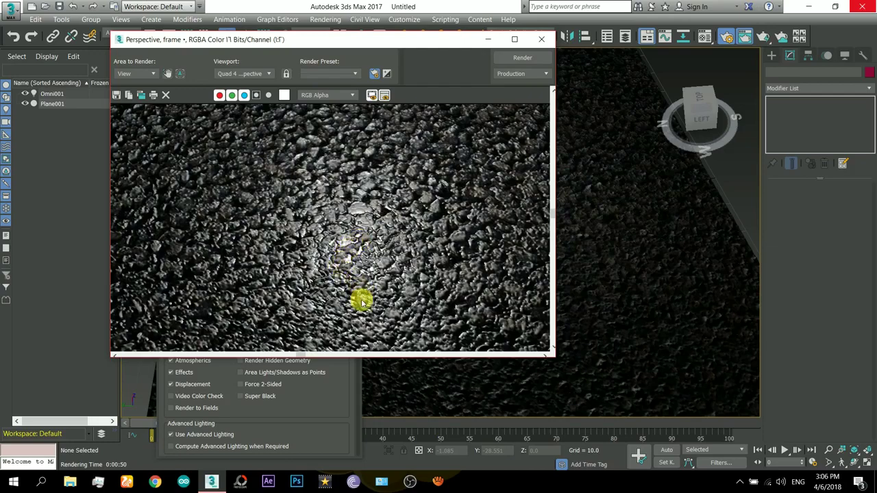
{"action": "scroll", "coordinate": [343, 280], "scroll_direction": "down", "scroll_amount": 1}
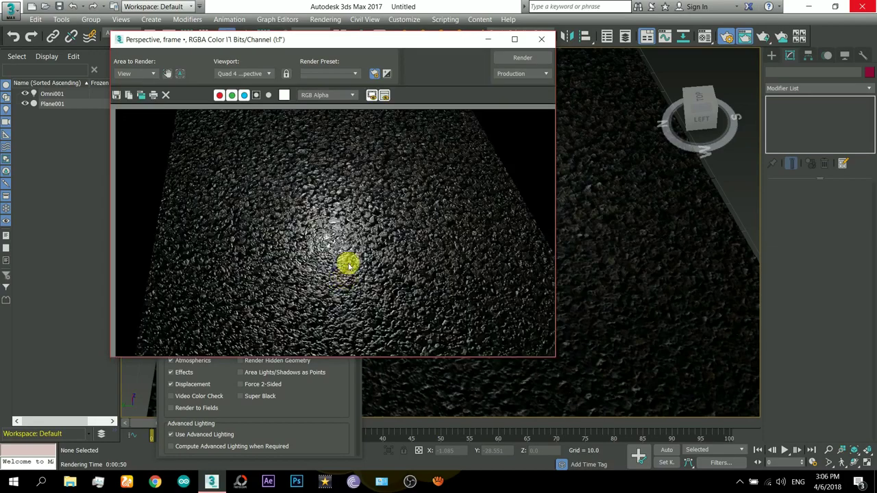
{"action": "scroll", "coordinate": [348, 266], "scroll_direction": "up", "scroll_amount": 2}
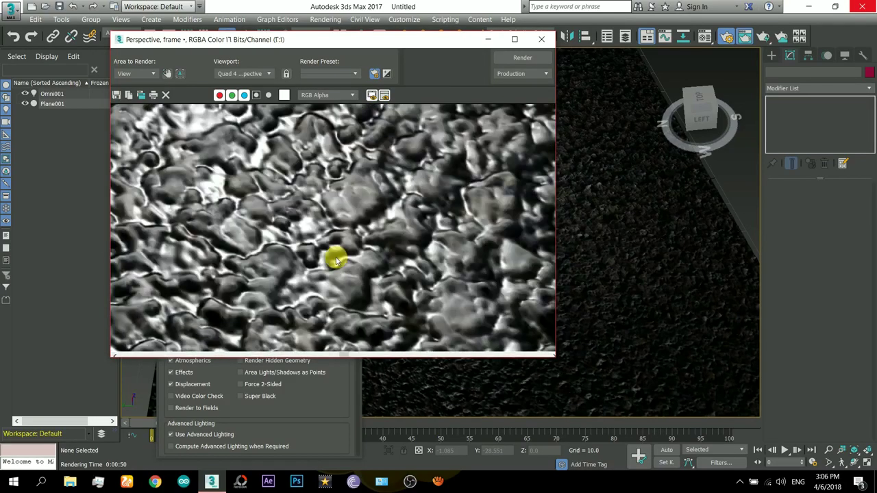
{"action": "scroll", "coordinate": [305, 249], "scroll_direction": "down", "scroll_amount": 2}
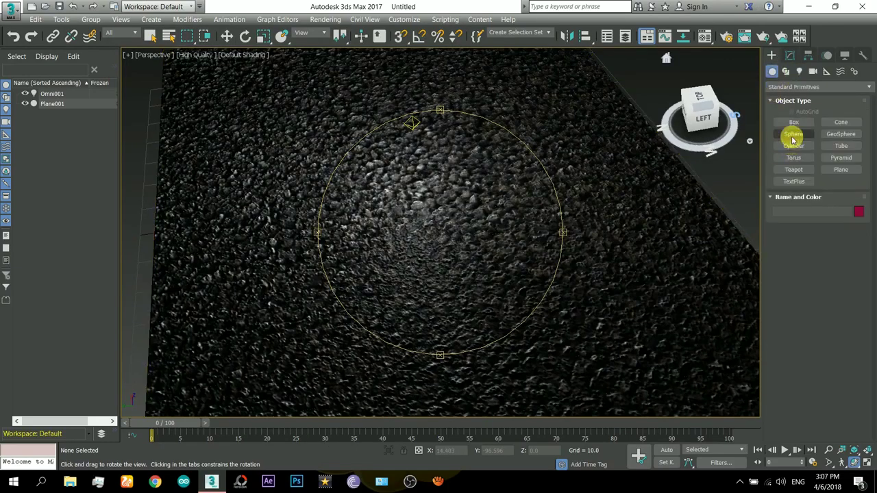
Create a sphere on the asphalt plane near the Omni light
{"action": "left_click", "coordinate": [792, 134]}
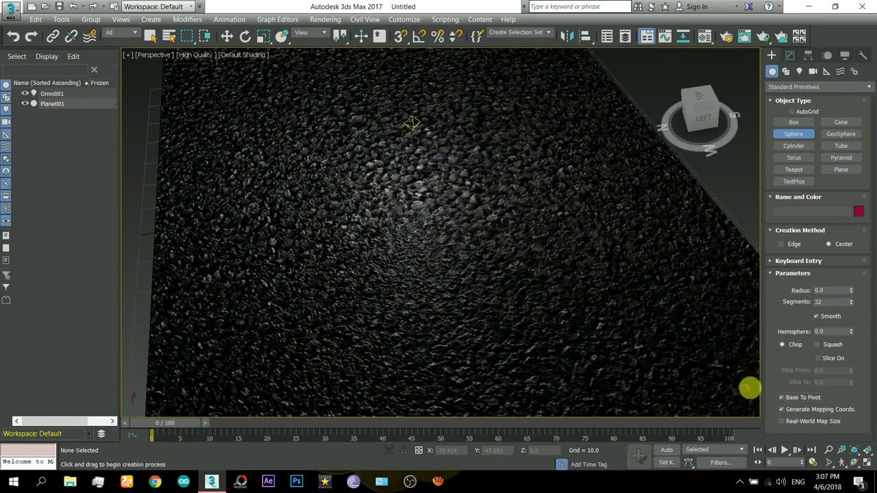
{"action": "left_click", "coordinate": [418, 168]}
{"action": "mouse_move", "coordinate": [418, 168]}
{"action": "left_mouse_down"}
{"action": "mouse_move", "coordinate": [491, 163]}
{"action": "mouse_move", "coordinate": [439, 152]}
{"action": "mouse_move", "coordinate": [446, 143]}
{"action": "mouse_move", "coordinate": [525, 141]}
{"action": "mouse_move", "coordinate": [514, 142]}
{"action": "left_mouse_up"}
{"action": "key", "text": "w"}
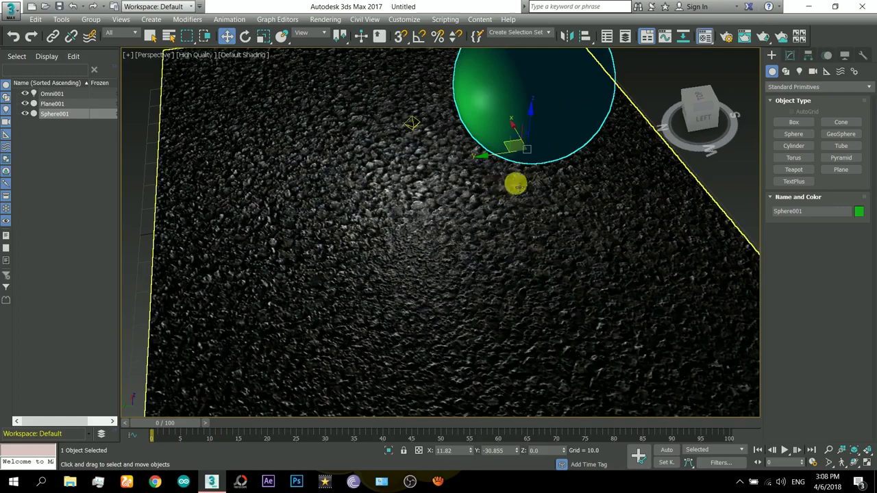
Paste the asphalt material's Specular Level Color Correction map as a copy into its Reflect slot
{"action": "key", "text": "m"}
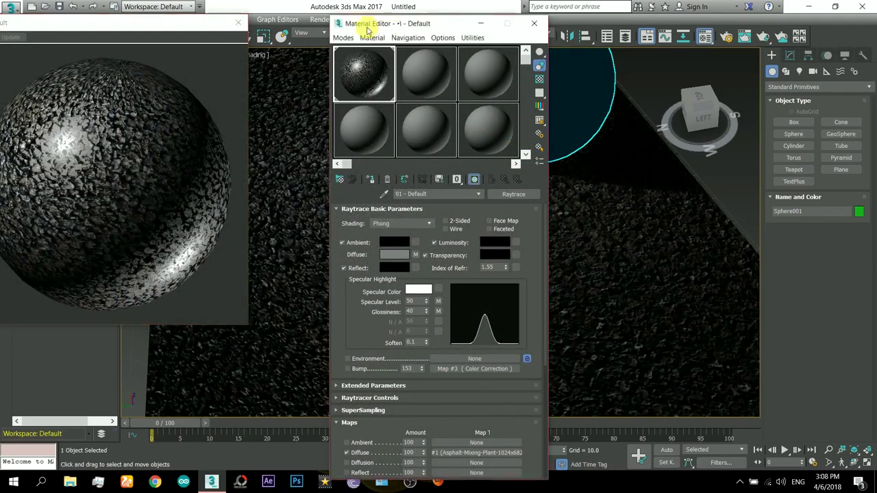
{"action": "left_click_drag", "start_coordinate": [387, 27], "coordinate": [306, 28]}
{"action": "left_click_drag", "start_coordinate": [277, 321], "coordinate": [284, 300]}
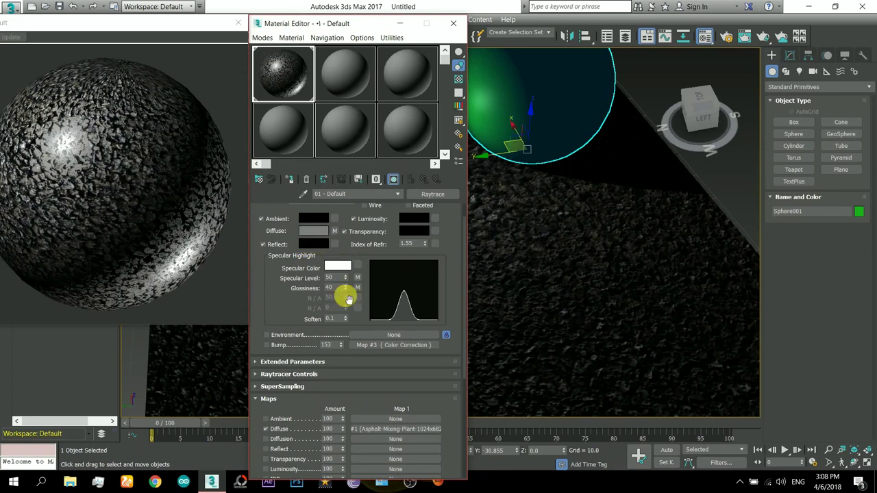
{"action": "left_click_drag", "start_coordinate": [290, 319], "coordinate": [291, 306]}
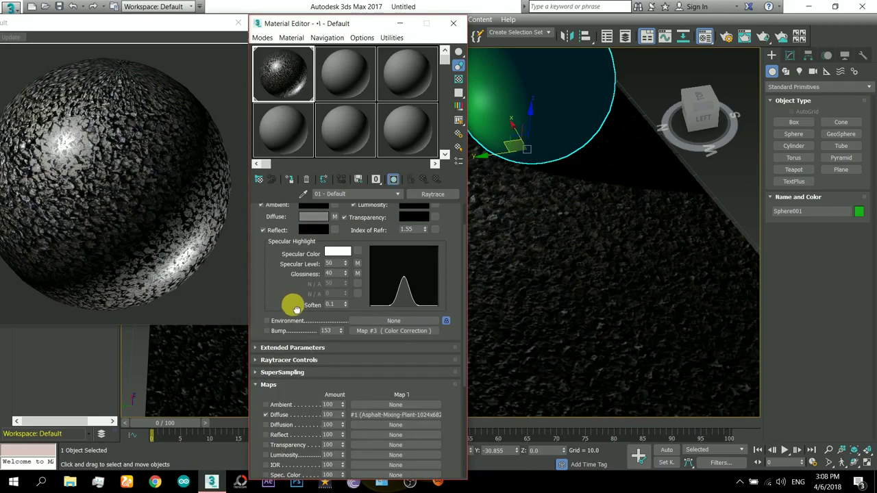
{"action": "left_click", "coordinate": [357, 266]}
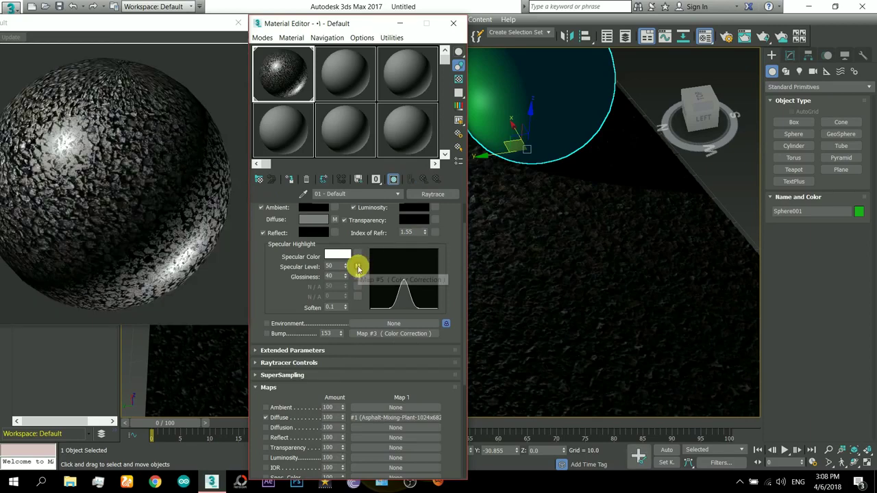
{"action": "right_click", "coordinate": [358, 268]}
{"action": "left_click", "coordinate": [368, 282]}
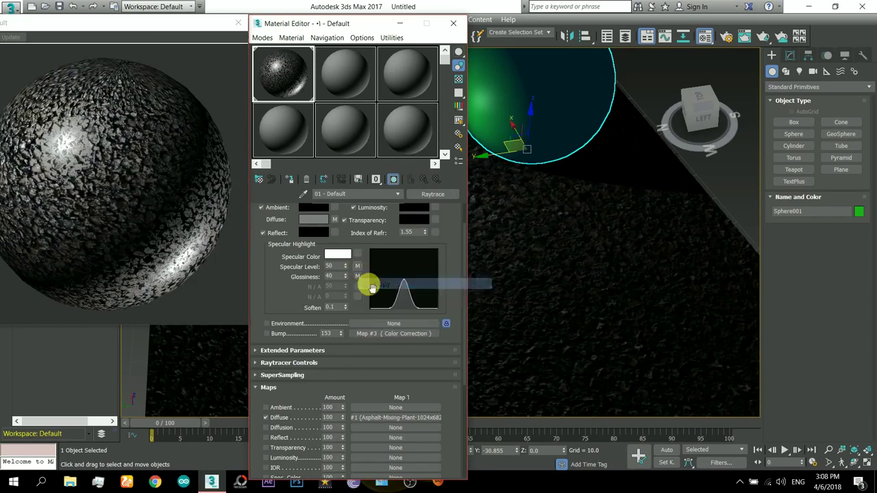
{"action": "right_click", "coordinate": [336, 233]}
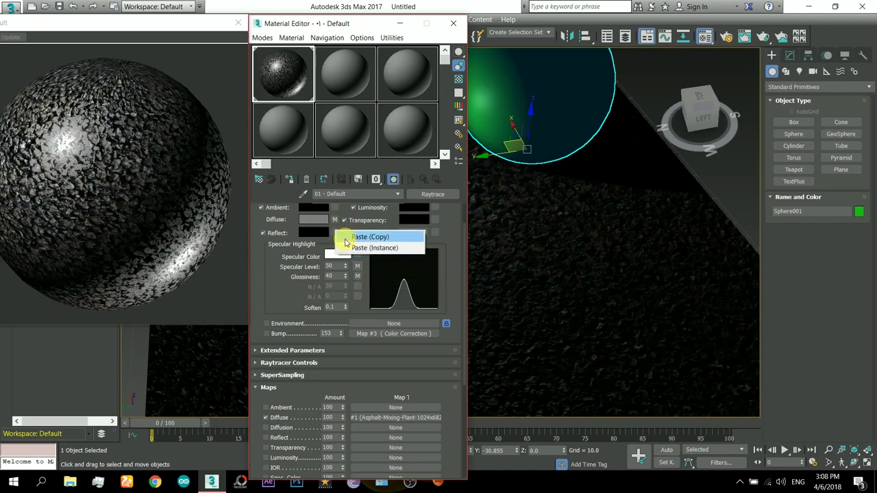
{"action": "left_click", "coordinate": [346, 238]}
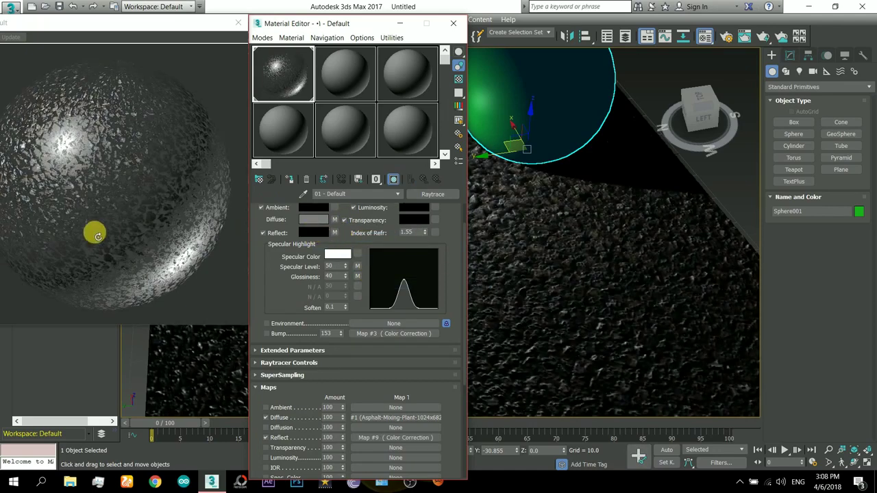
Move the enlarged material preview aside, then render the perspective view to check the sphere's reflection in the asphalt
{"action": "left_click", "coordinate": [161, 28]}
{"action": "left_click_drag", "start_coordinate": [161, 27], "coordinate": [245, 50]}
{"action": "mouse_move", "coordinate": [202, 177]}
{"action": "left_mouse_down"}
{"action": "mouse_move", "coordinate": [248, 239]}
{"action": "mouse_move", "coordinate": [205, 184]}
{"action": "mouse_move", "coordinate": [163, 198]}
{"action": "mouse_move", "coordinate": [205, 262]}
{"action": "mouse_move", "coordinate": [257, 268]}
{"action": "mouse_move", "coordinate": [190, 150]}
{"action": "mouse_move", "coordinate": [175, 162]}
{"action": "mouse_move", "coordinate": [192, 177]}
{"action": "left_mouse_up"}
{"action": "left_click", "coordinate": [763, 36]}
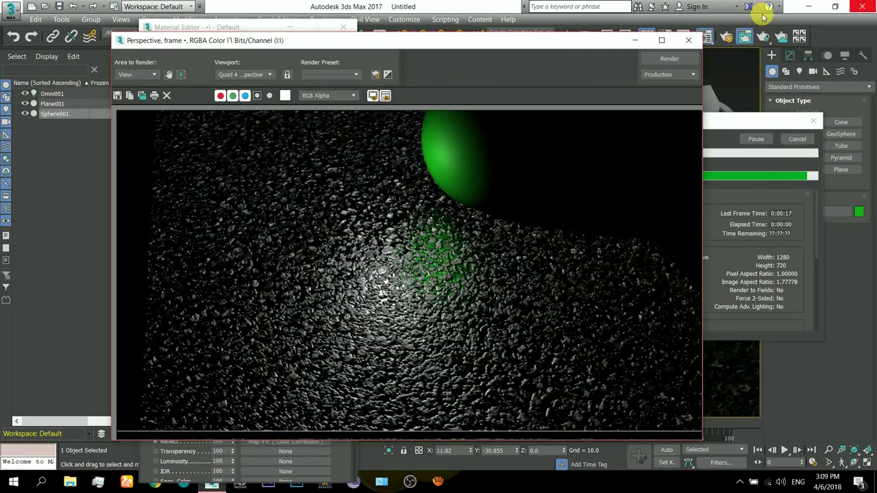
{"action": "left_click_drag", "start_coordinate": [583, 268], "coordinate": [530, 299]}
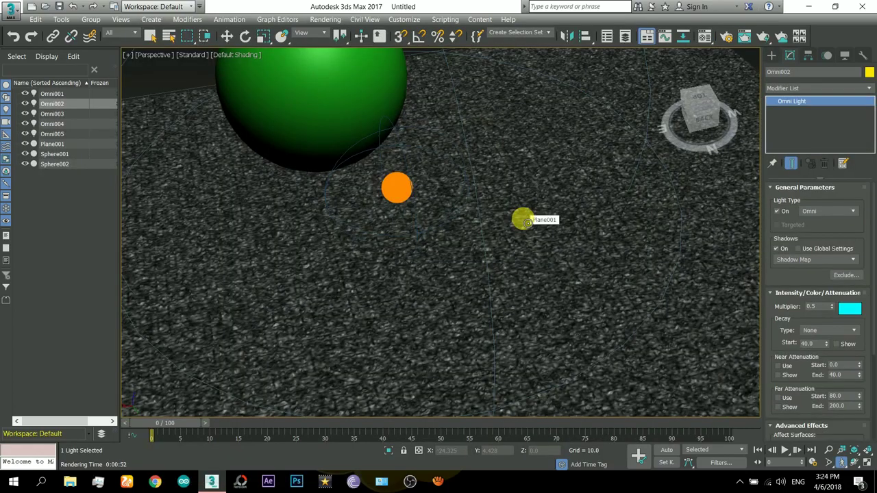
Replace the asphalt material's Diffuse bitmap with the logo version Asphalt-Mixing-Plant-1024x6822.jpg from the Desktop
{"action": "key", "text": "m"}
{"action": "left_click", "coordinate": [86, 85]}
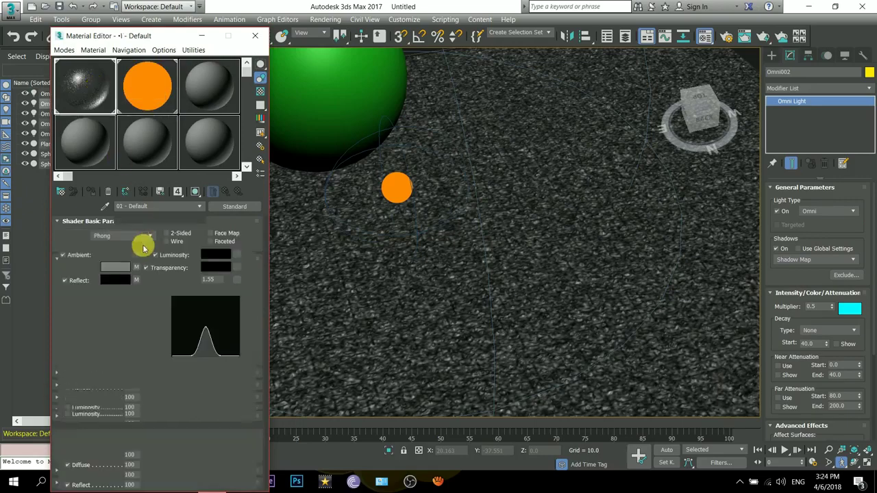
{"action": "left_click", "coordinate": [137, 268]}
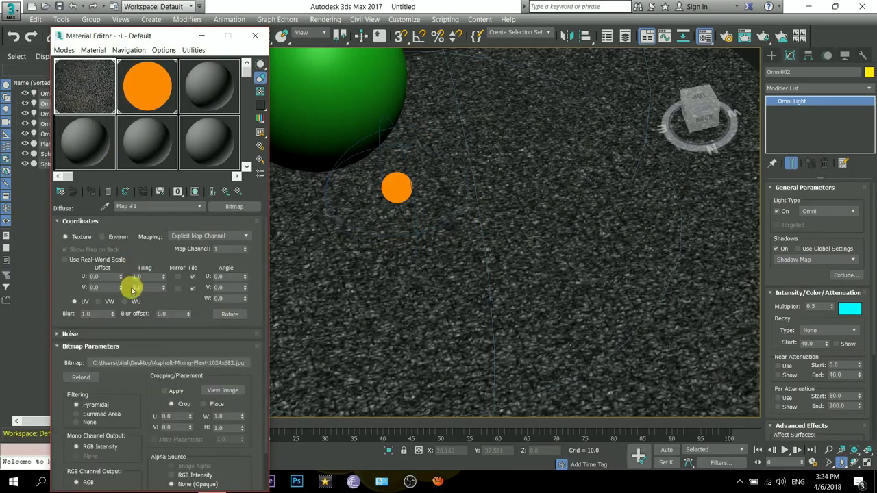
{"action": "left_click", "coordinate": [170, 363]}
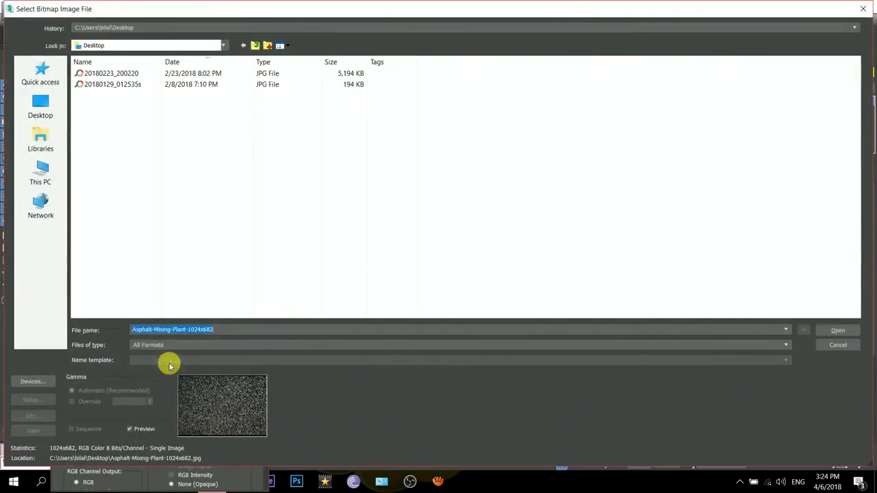
{"action": "left_click", "coordinate": [52, 171]}
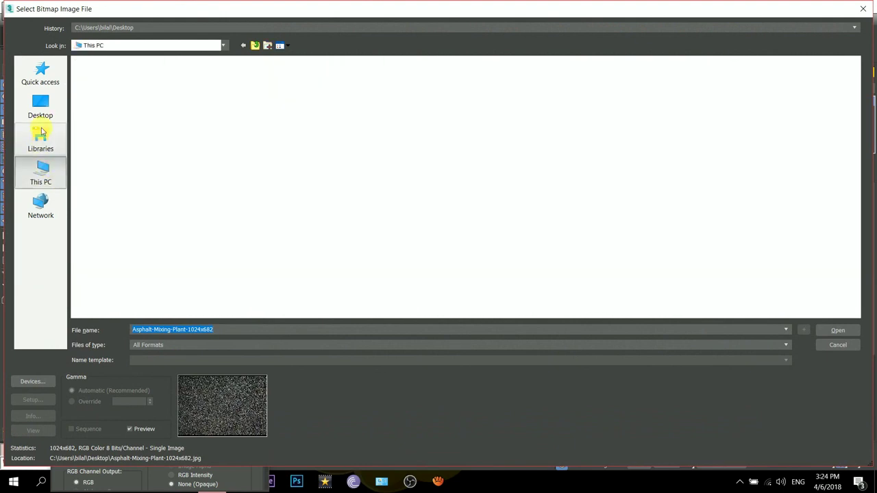
{"action": "left_click", "coordinate": [40, 109]}
{"action": "scroll", "coordinate": [607, 282], "scroll_direction": "down", "scroll_amount": 10}
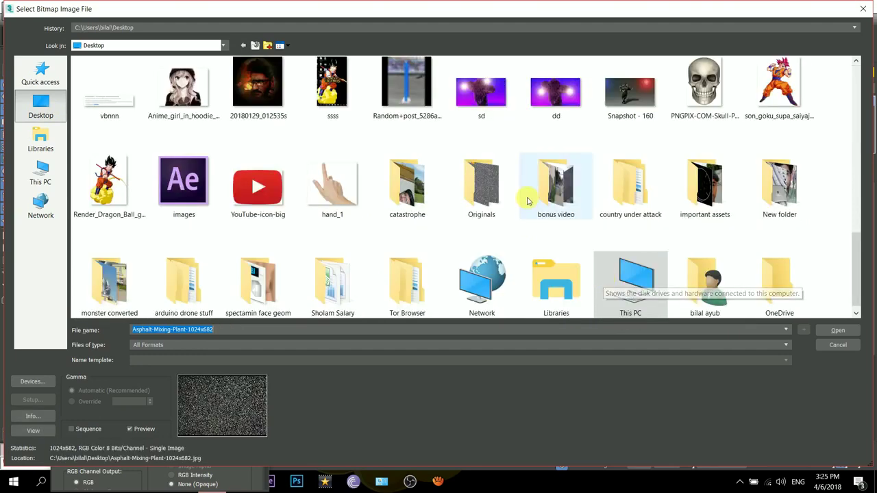
{"action": "scroll", "coordinate": [528, 196], "scroll_direction": "up", "scroll_amount": 10}
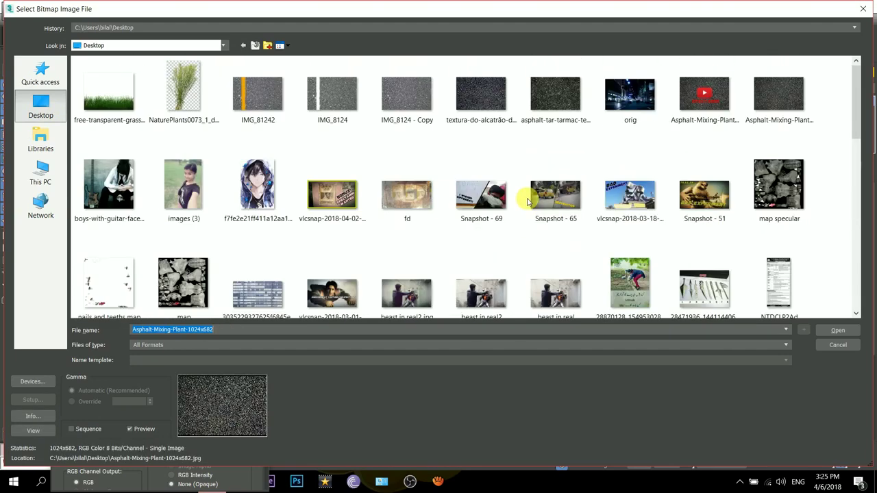
{"action": "double_click", "coordinate": [711, 106]}
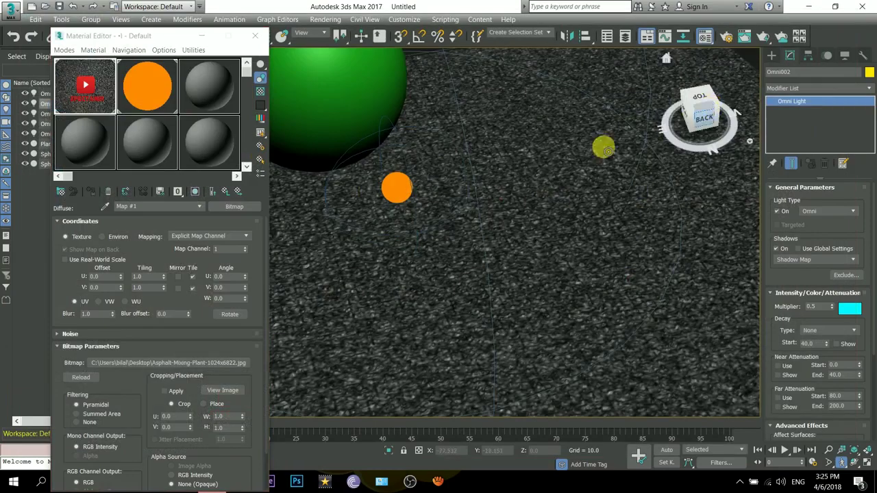
Show the material's logo texture shaded on the asphalt plane in the perspective view
{"action": "left_click", "coordinate": [197, 191]}
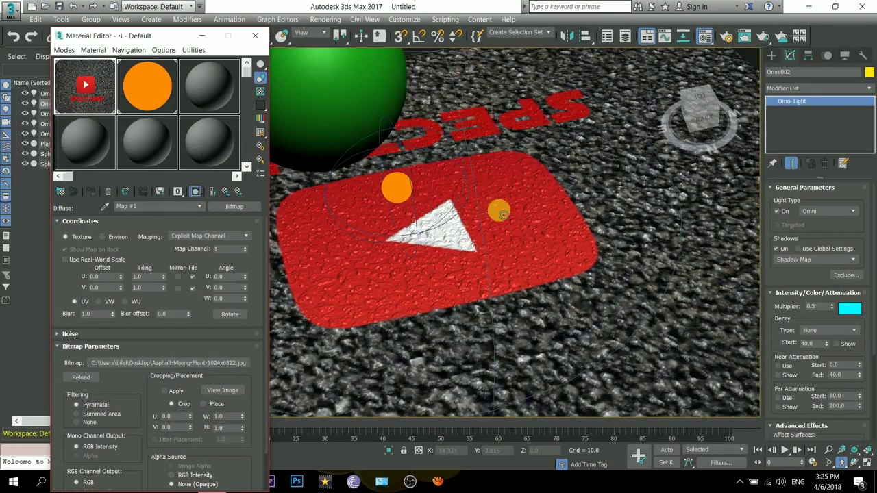
{"action": "scroll", "coordinate": [466, 184], "scroll_direction": "down", "scroll_amount": 5}
{"action": "scroll", "coordinate": [466, 184], "scroll_direction": "up", "scroll_amount": 2}
{"action": "left_click", "coordinate": [385, 198]}
{"action": "middle_click_drag", "start_coordinate": [386, 198], "coordinate": [456, 229]}
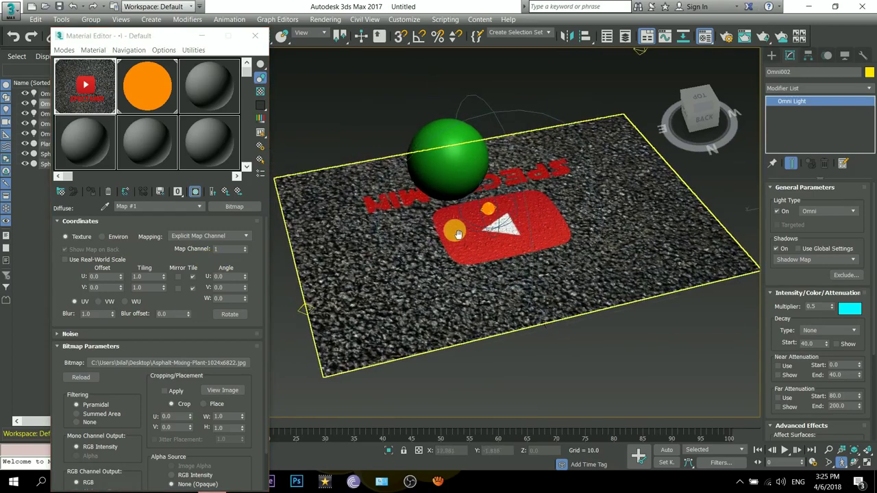
Close the Material Editor and rotate the asphalt plane 180 degrees about Z
{"action": "left_click", "coordinate": [350, 176]}
{"action": "left_click", "coordinate": [253, 39]}
{"action": "left_click", "coordinate": [245, 36]}
{"action": "left_click_drag", "start_coordinate": [548, 236], "coordinate": [577, 257]}
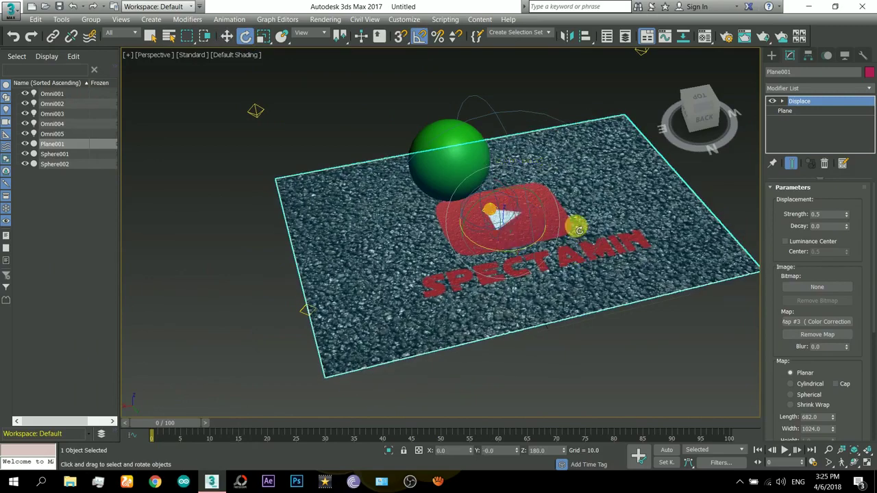
Bring the perspective view close to the logo on the asphalt plane and render it
{"action": "key", "text": "Up"}
{"action": "key", "text": "Right"}
{"action": "key", "text": "Up"}
{"action": "left_click_drag", "start_coordinate": [514, 225], "coordinate": [562, 240]}
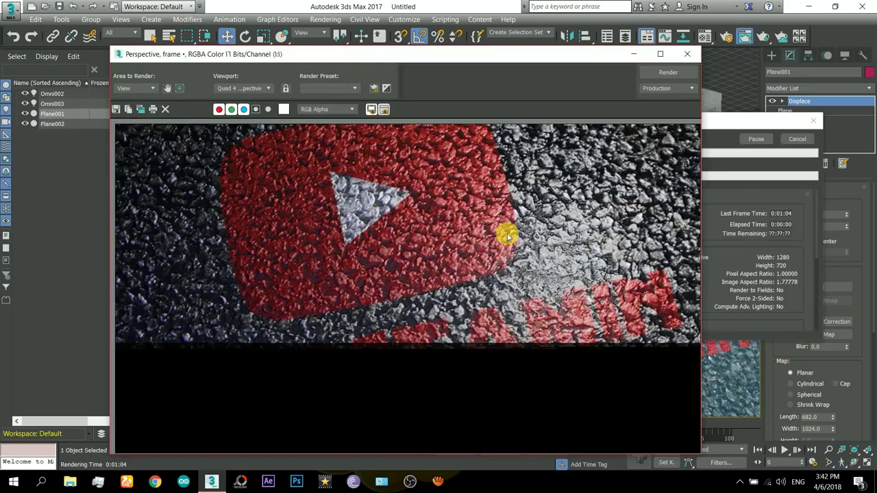